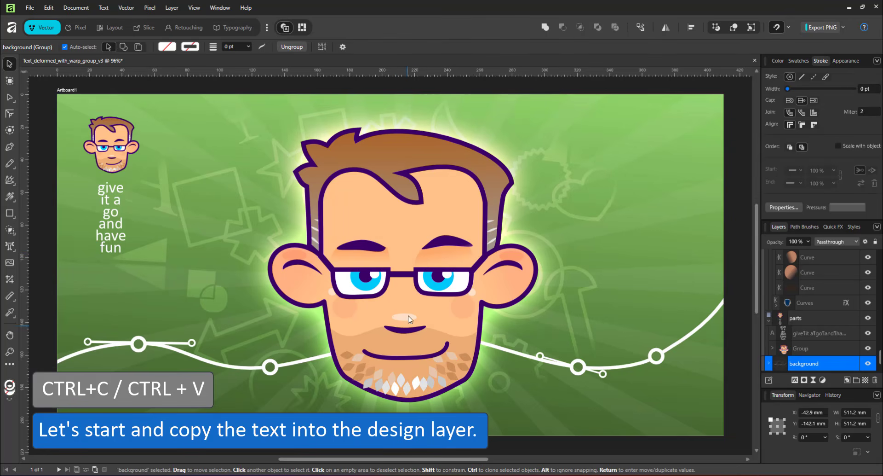
- Copy the "give it a go and have fun" text from the parts layer, and lock the parts and background layers
click(796, 335)
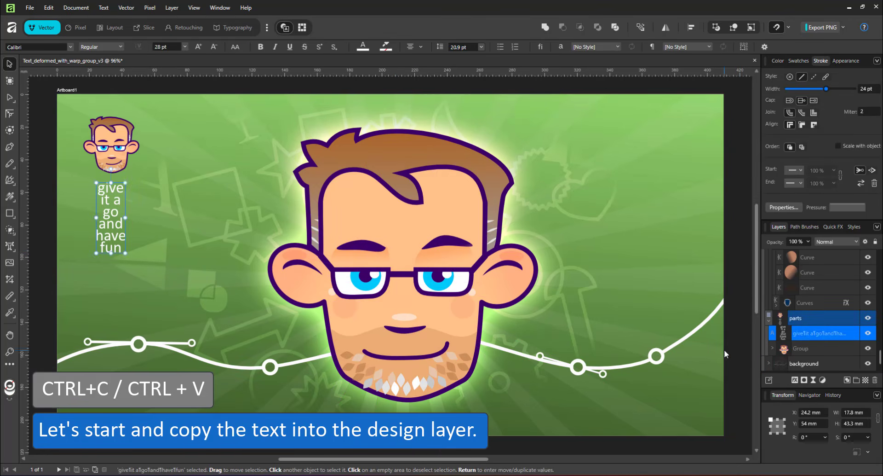
click(769, 320)
shift+click(855, 366)
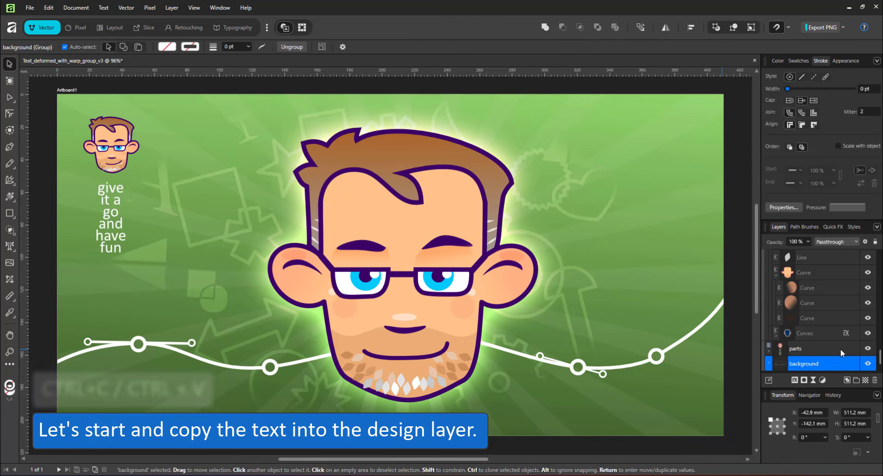
click(875, 245)
- Paste the text into the design layer above the face group and enlarge it beside the face to about 55 × 133 mm
scroll(812, 276, up, 5)
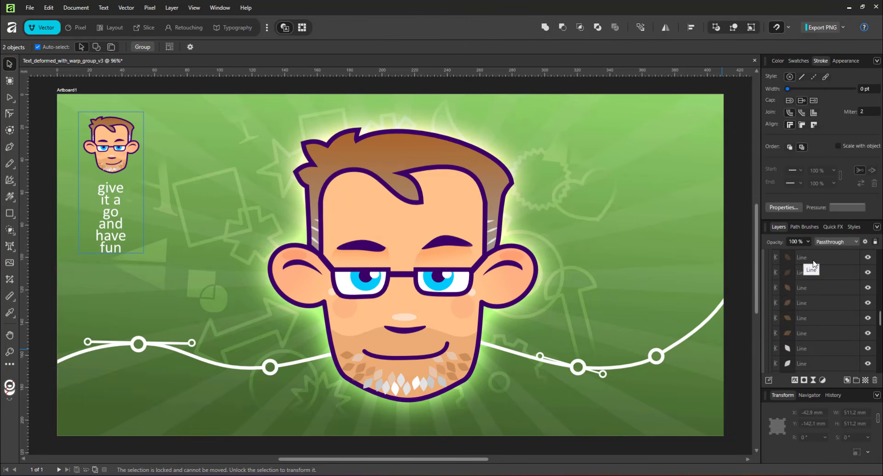
click(801, 295)
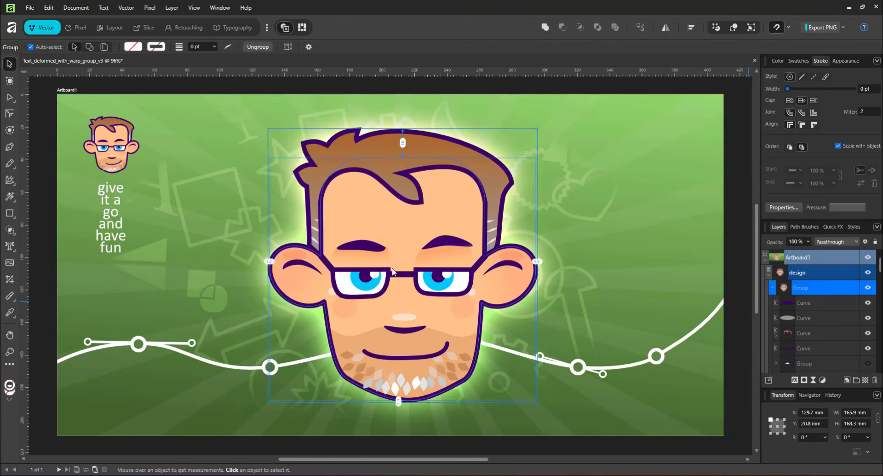
key(ctrl+v)
drag(121, 202, 248, 169)
- Duplicate the hair and head base shapes inside the face group and merge the duplicates with Boolean Add
click(370, 142)
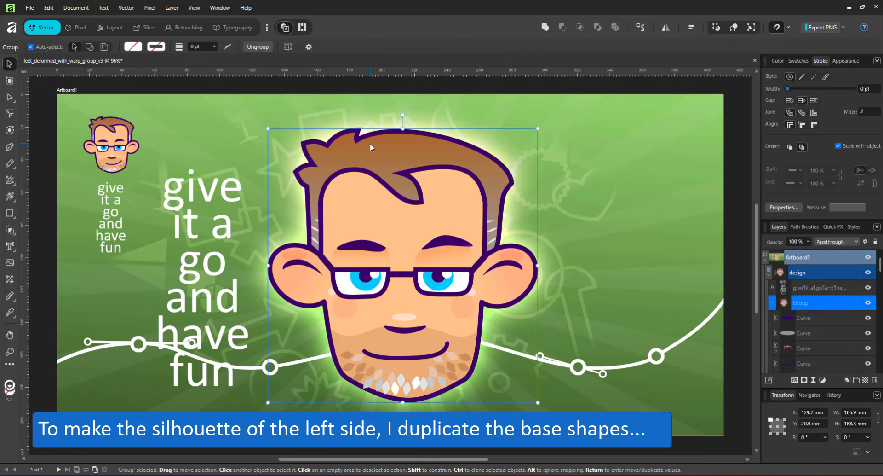
double_click(368, 144)
shift+click(328, 218)
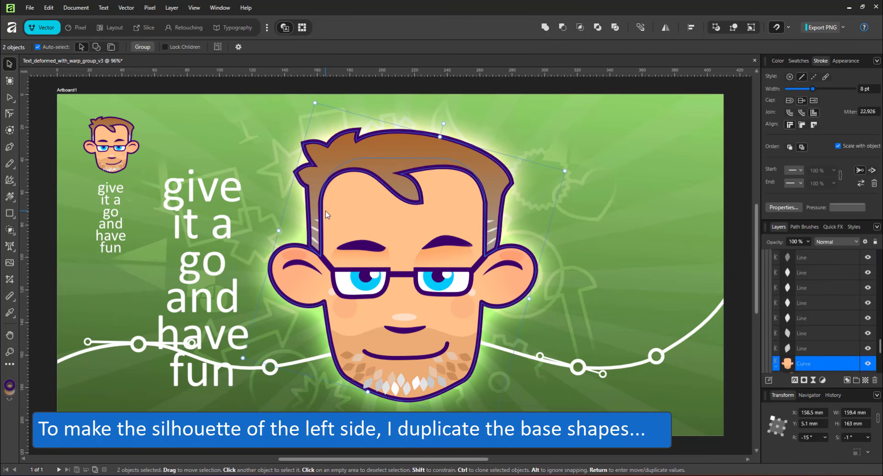
key(ctrl+j)
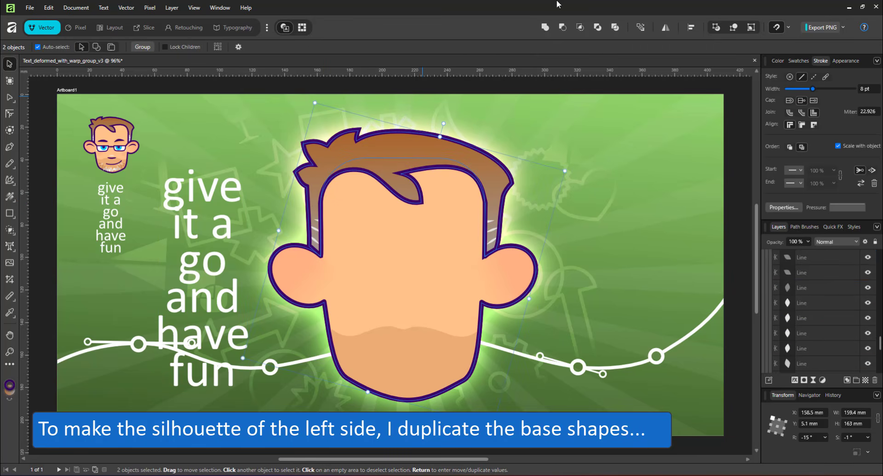
click(544, 28)
- Delete the leftover inner nodes at both temples of the merged head shape, keeping only the outer outline
key(a)
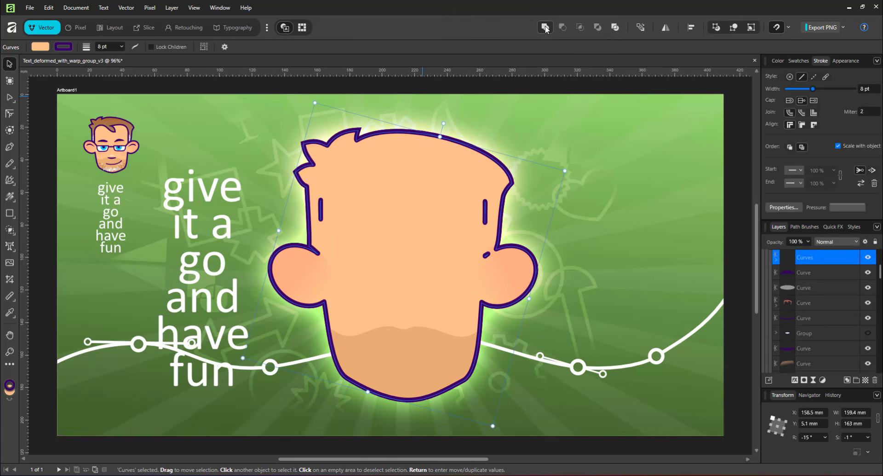
drag(335, 189, 315, 242)
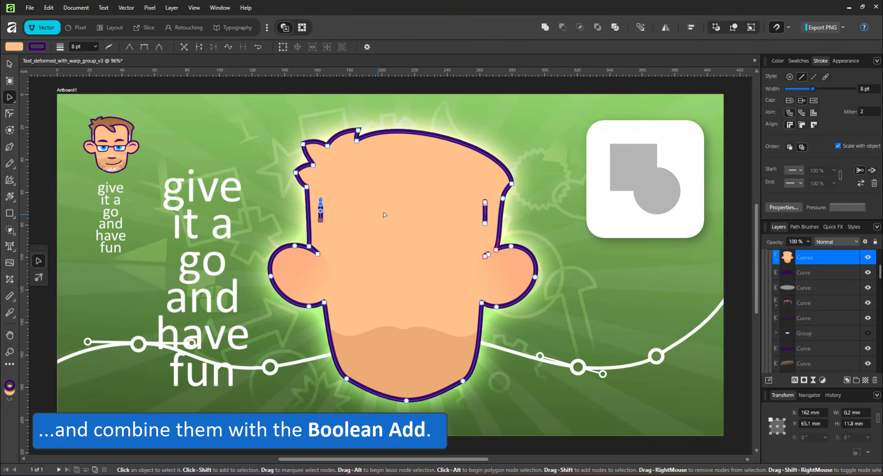
drag(456, 183, 493, 286)
key(Delete)
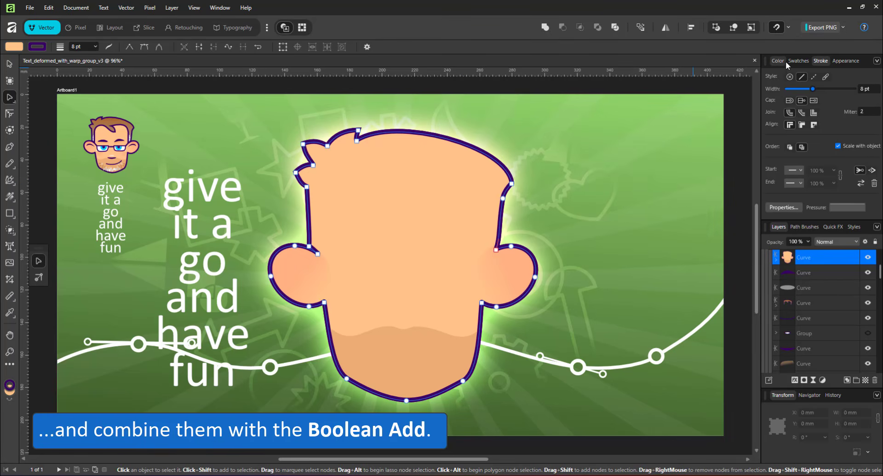
- Remove the merged head shape's fill and swap its purple #390068 stroke colour to the fill
click(778, 61)
click(781, 90)
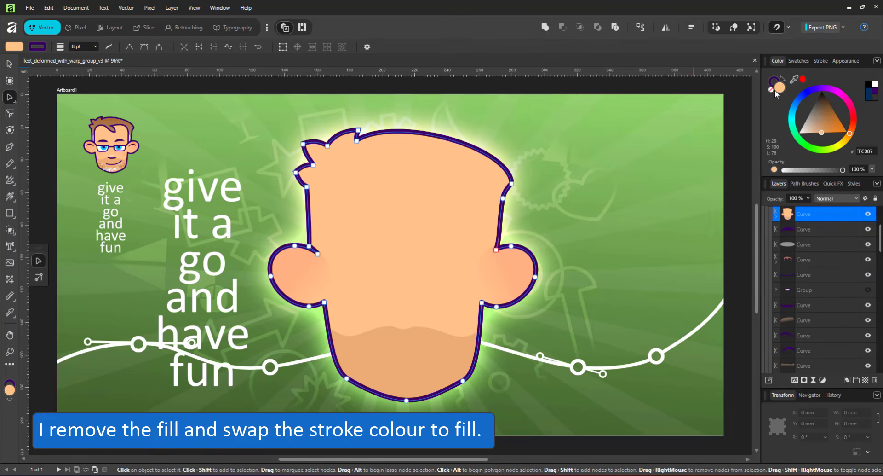
click(771, 89)
click(779, 80)
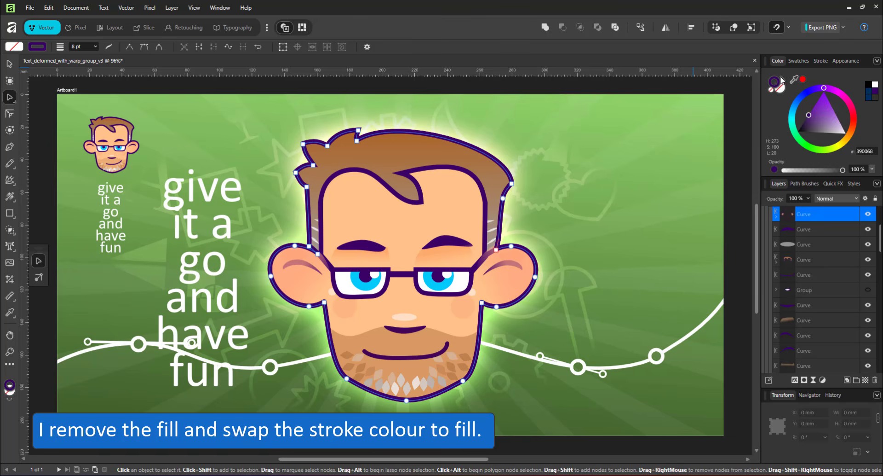
click(785, 76)
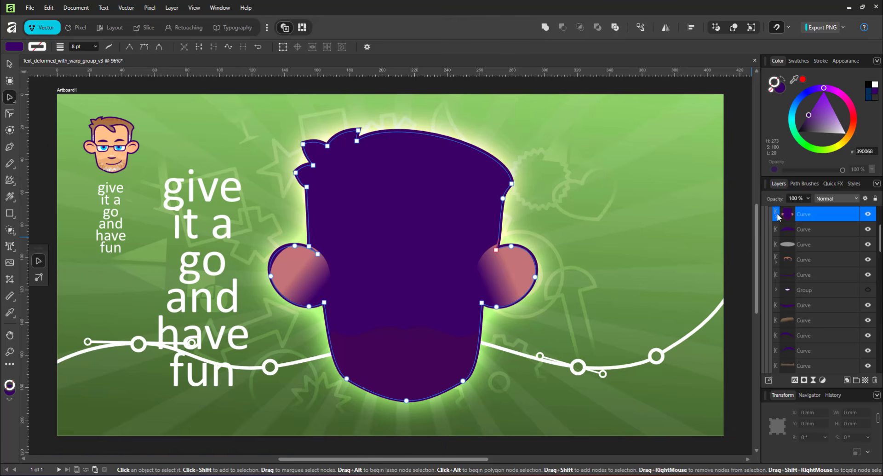
- Delete the three curves clipped inside the purple head silhouette
click(799, 234)
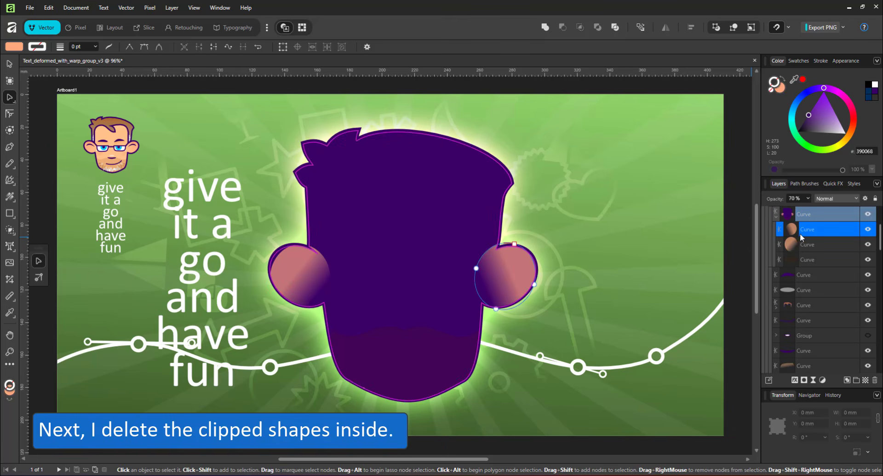
shift+click(805, 260)
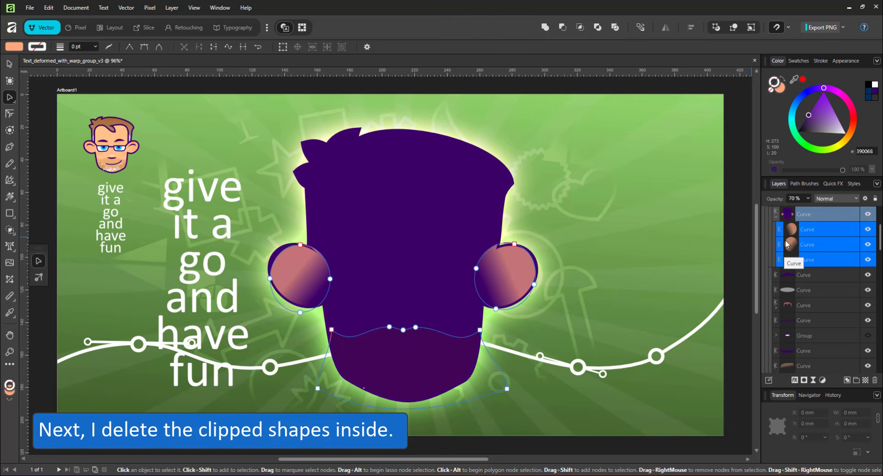
key(Delete)
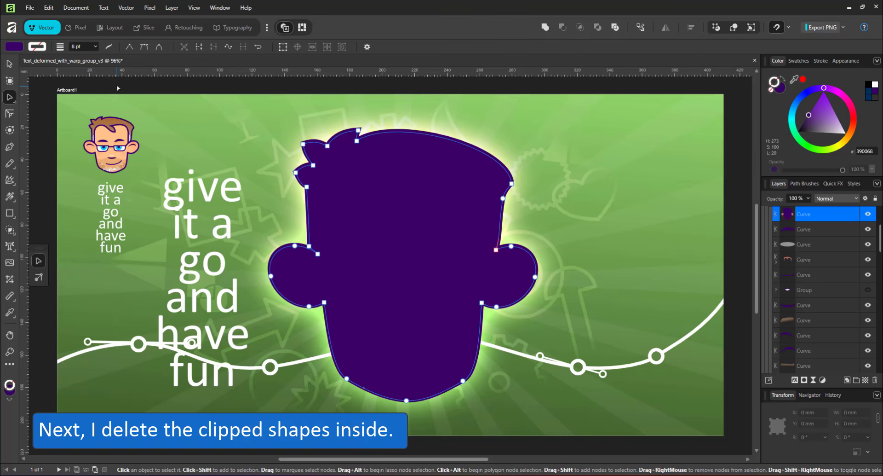
- Draw a rectangle over the silhouette's right half from the face's centre line and subtract it as a non-destructive compound
click(9, 64)
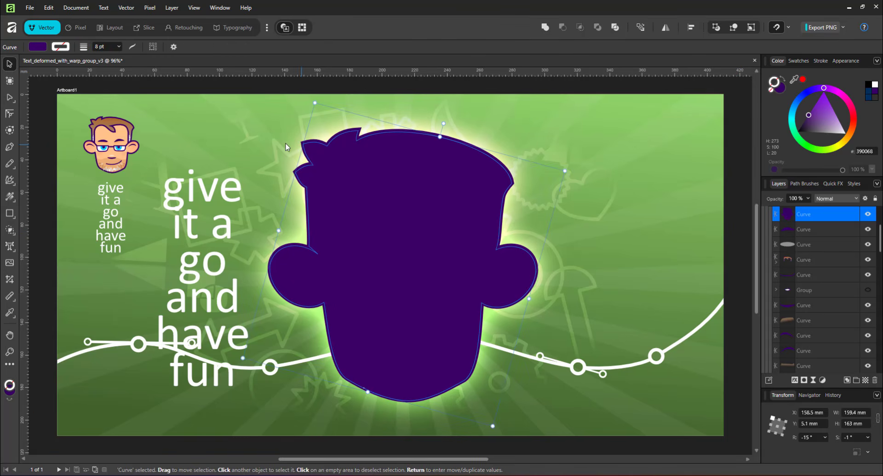
click(13, 214)
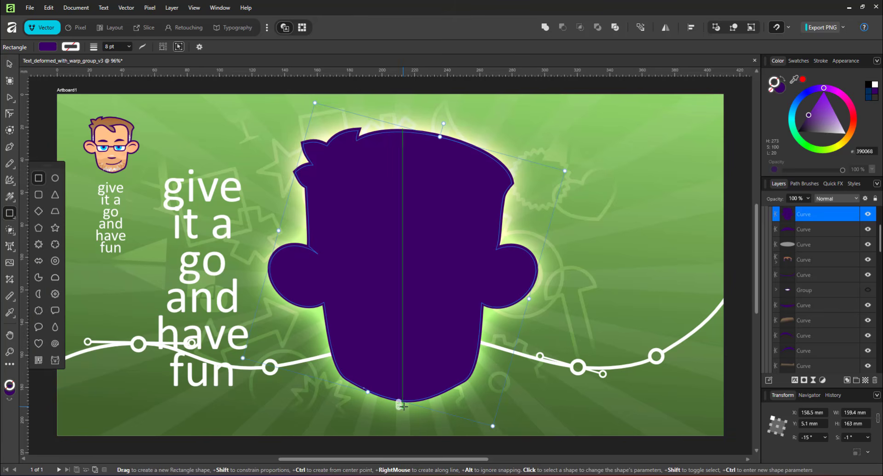
drag(404, 410, 547, 119)
shift+click(353, 202)
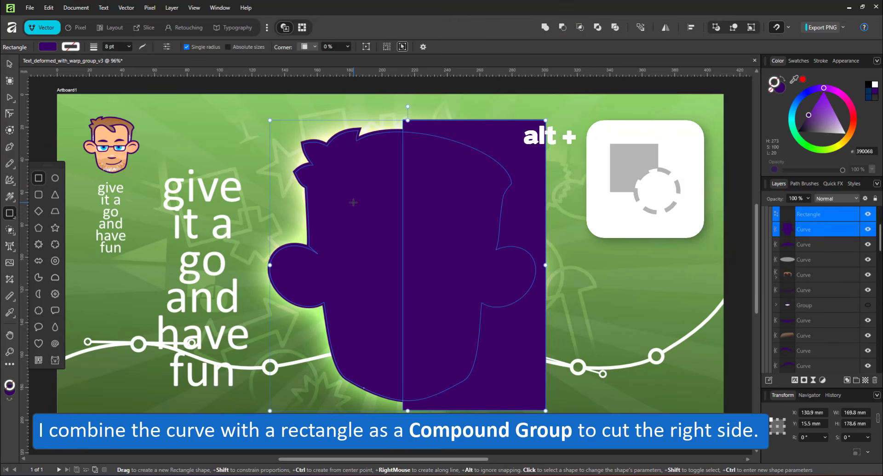
alt+click(558, 28)
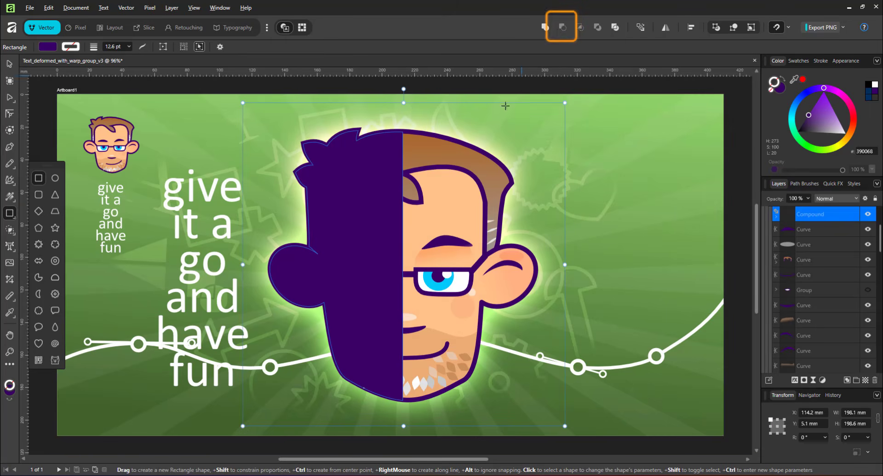
click(9, 64)
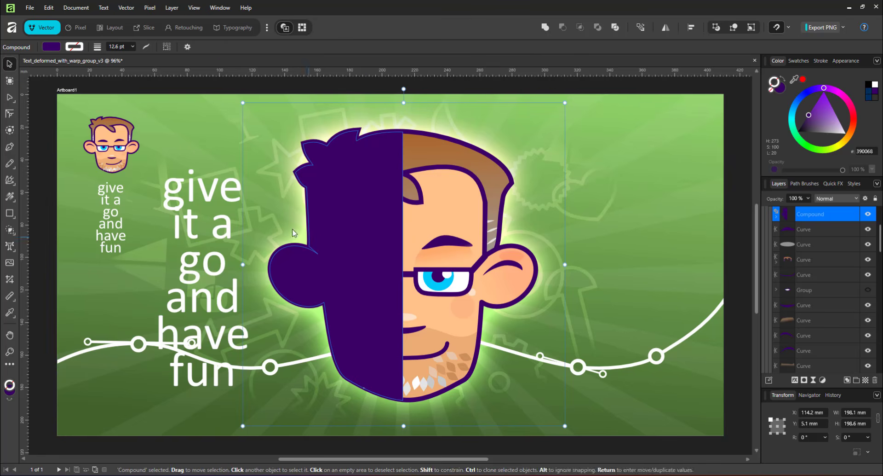
- Change the font of the whole large text block beside the face to Gotham Black
click(203, 265)
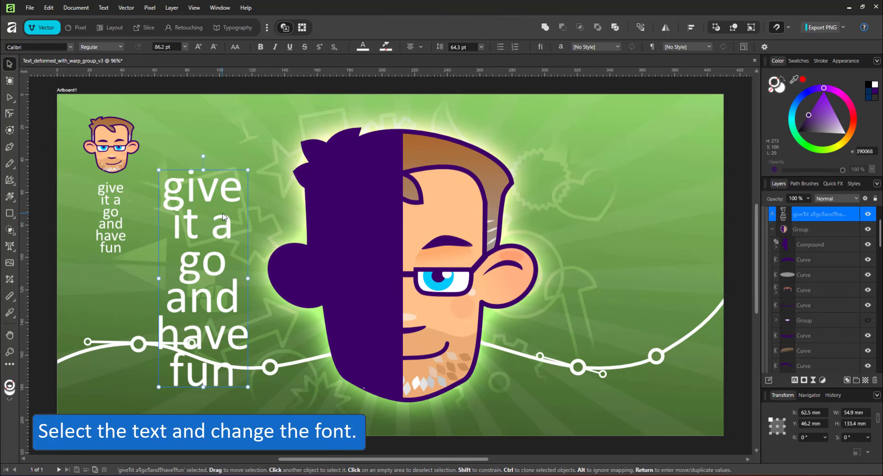
double_click(208, 194)
key(ctrl+a)
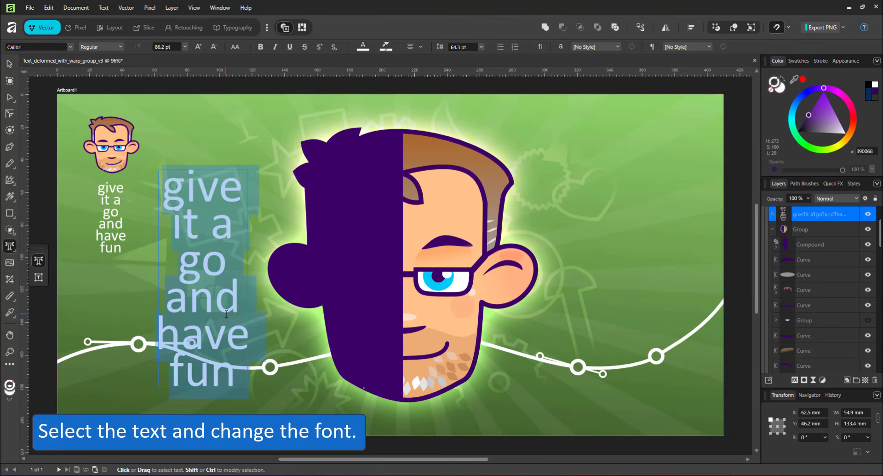
click(62, 48)
text(go)
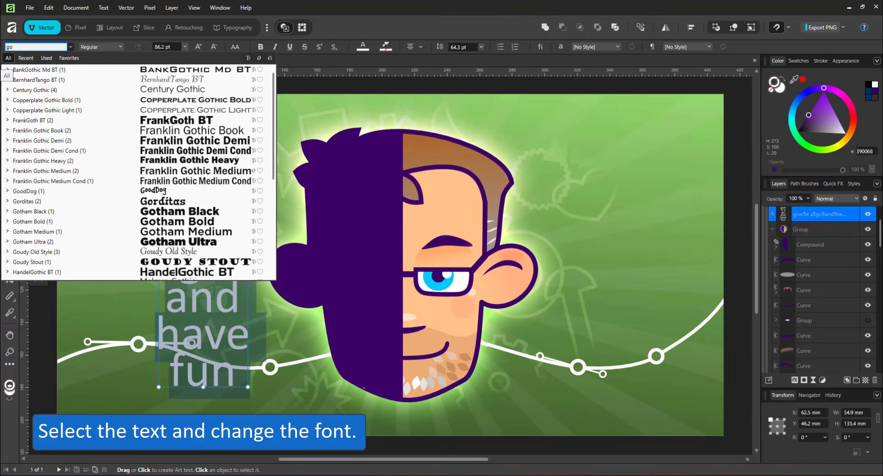
click(170, 212)
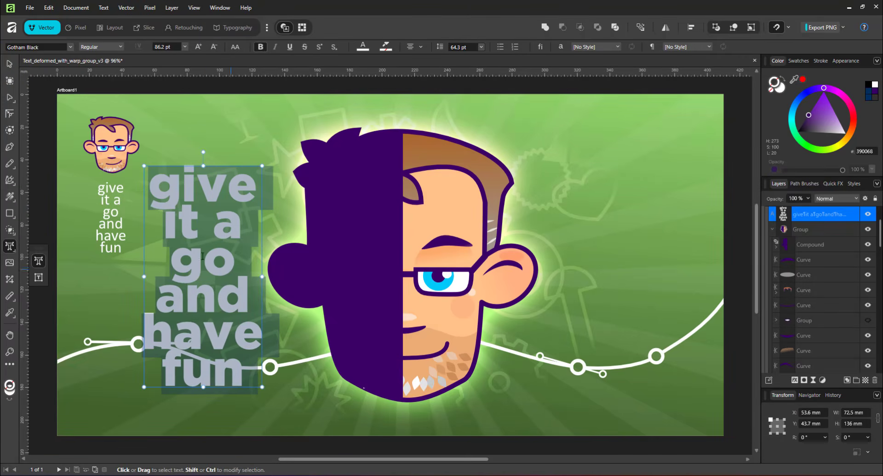
- Set the large text's capitalization to All Caps
click(103, 8)
mouse_move(77, 79)
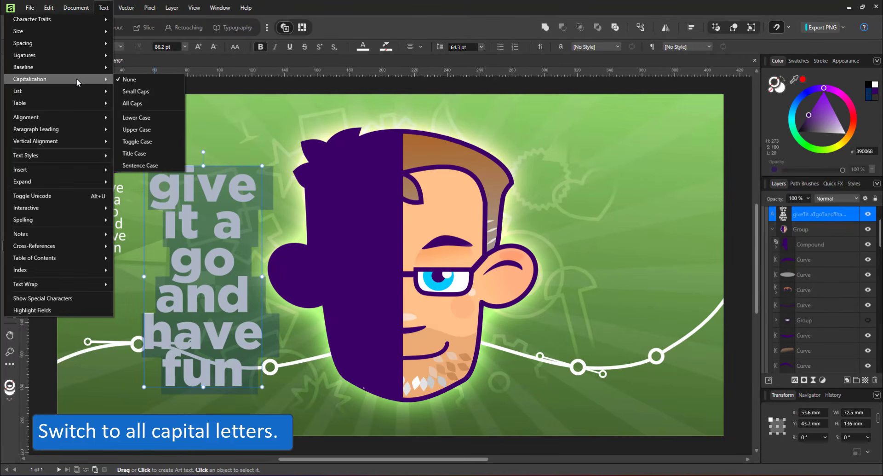
click(147, 104)
key(Escape)
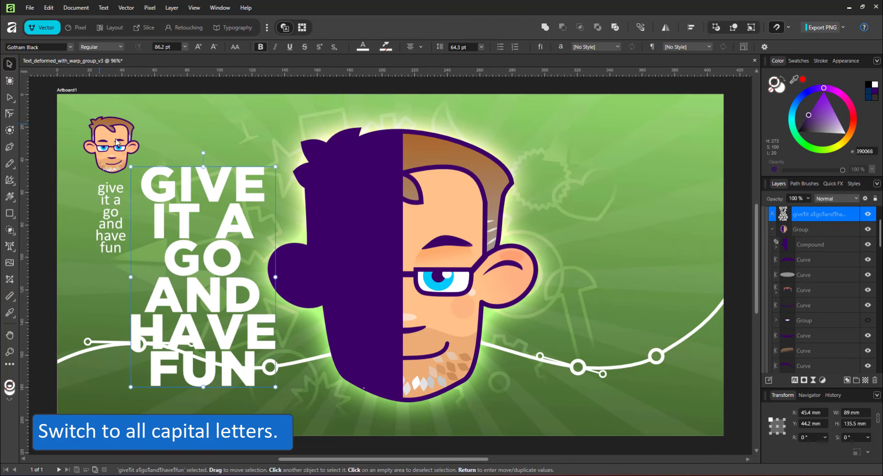
- Split GIVE off as its own artistic text and scale it to about 51 mm wide at the top of the silhouette
double_click(147, 192)
key(ctrl+x)
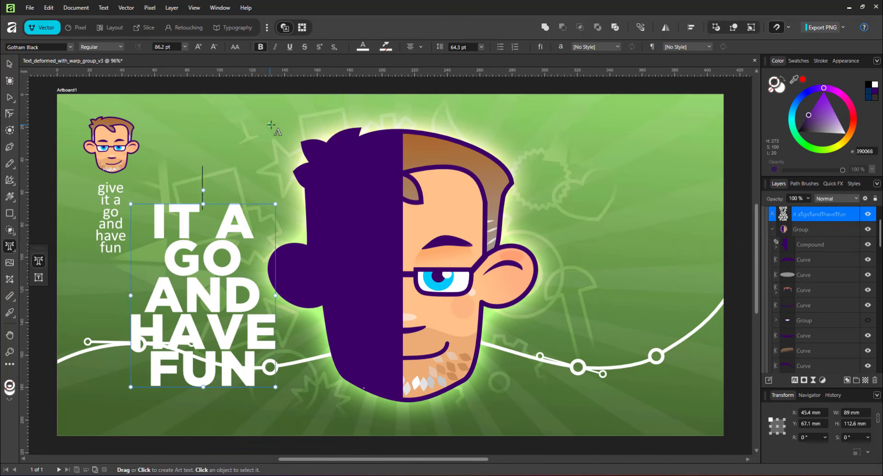
key(Escape)
key(ctrl+v)
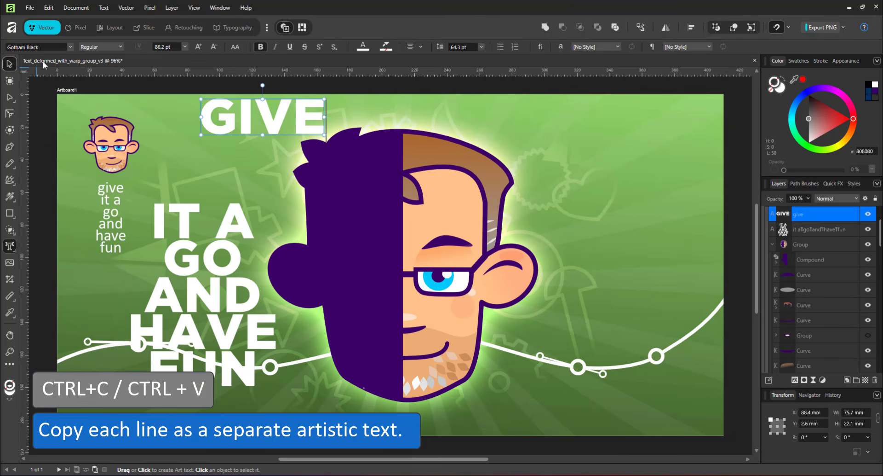
key(Escape)
drag(220, 122, 315, 165)
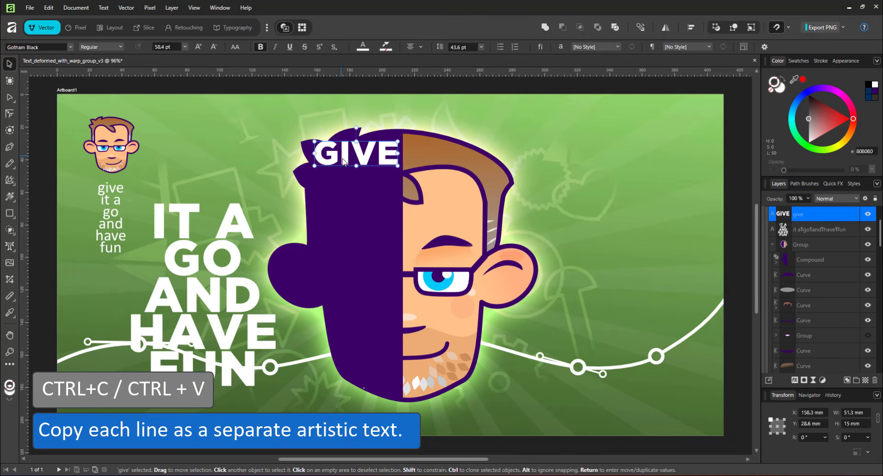
- Cut the line IT A from the text block and paste it as a separate artistic text
double_click(172, 220)
key(Escape)
click(322, 216)
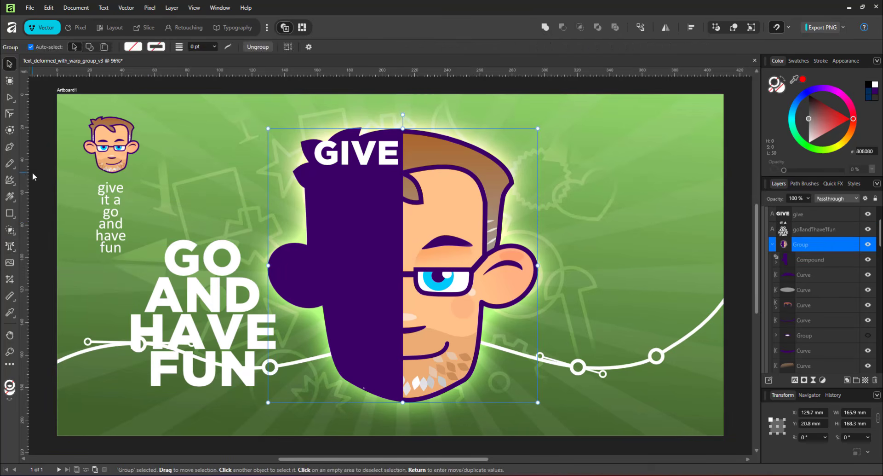
click(10, 246)
click(271, 177)
key(ctrl+v)
- Cut the word GO from the text block and paste it as a separate artistic text on the silhouette
double_click(202, 258)
key(ctrl+x)
click(327, 216)
key(ctrl+v)
key(Escape)
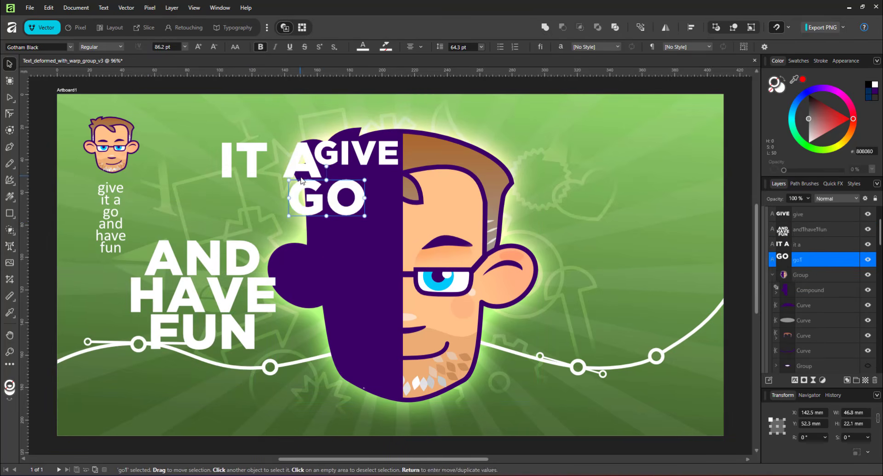
- Position and scale IT A and GO in a stack below GIVE on the silhouette
drag(326, 198, 336, 232)
drag(278, 151, 395, 174)
drag(343, 230, 396, 249)
- Cut the word AND from the text block and paste it as separate artistic text below GO on the silhouette
click(251, 263)
double_click(250, 263)
key(ctrl+x)
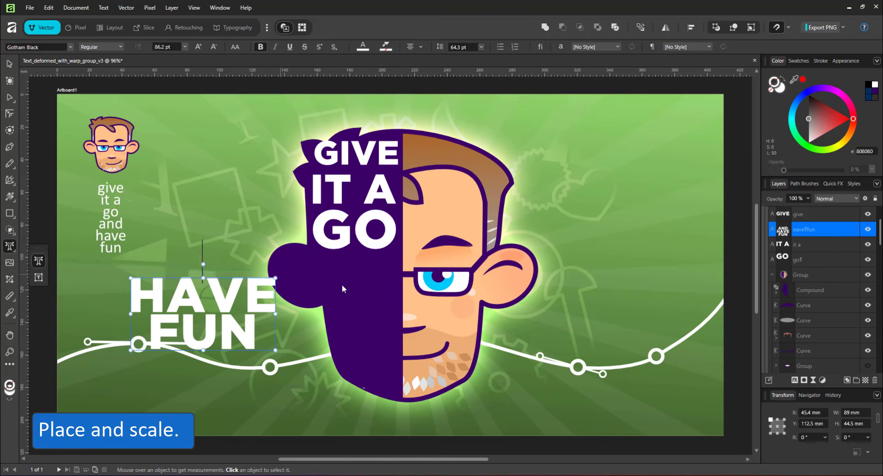
click(342, 285)
key(ctrl+v)
- Split HAVE off as its own artistic text and scale it to about 45 mm wide below AND
click(265, 295)
double_click(265, 295)
key(ctrl+x)
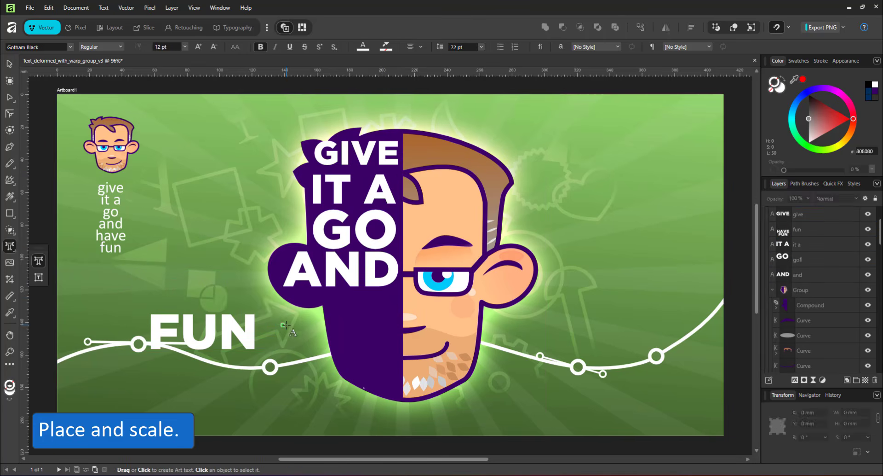
click(286, 322)
key(ctrl+v)
key(Escape)
drag(313, 310, 346, 310)
- Place FUN below HAVE on the silhouette at about 40 mm wide and scale HAVE to about 40 mm wide
drag(246, 322, 347, 310)
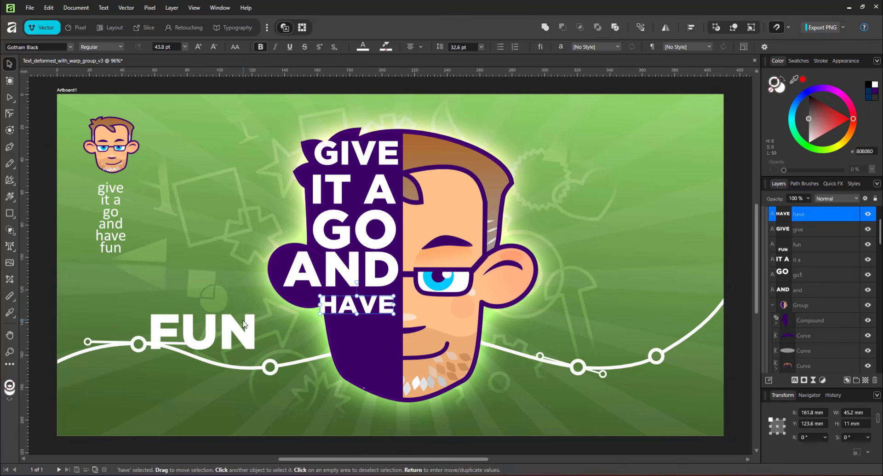
drag(243, 324, 382, 329)
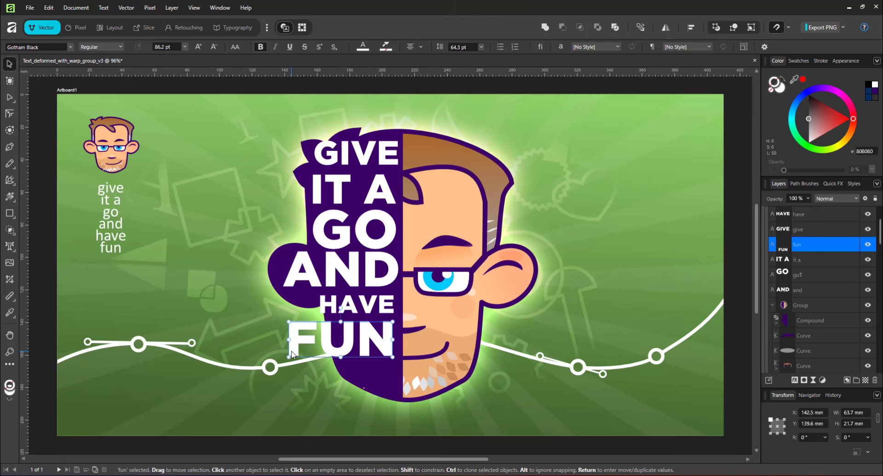
drag(289, 356, 329, 354)
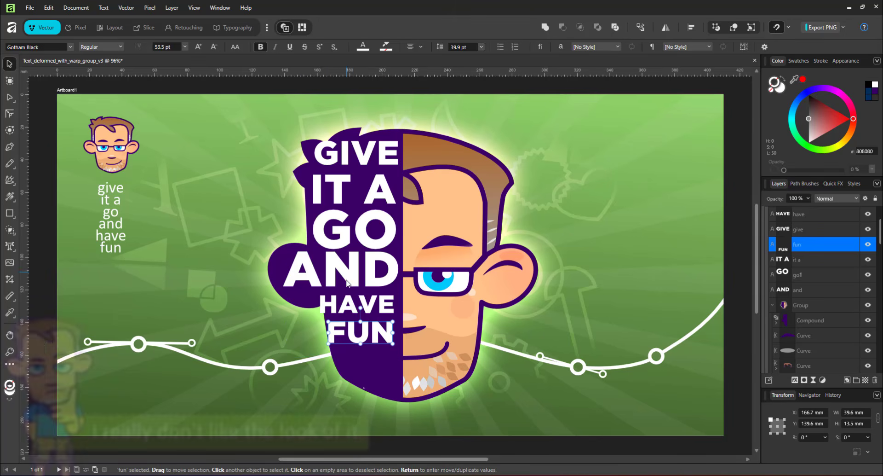
click(346, 302)
drag(320, 314, 326, 315)
click(251, 340)
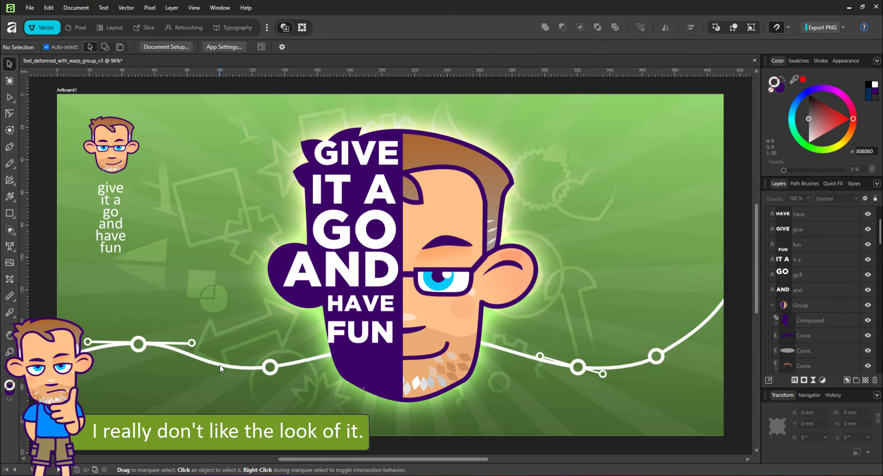
- Move AND, GIVE, IT A and GO off the silhouette onto the green background to free the face
click(361, 276)
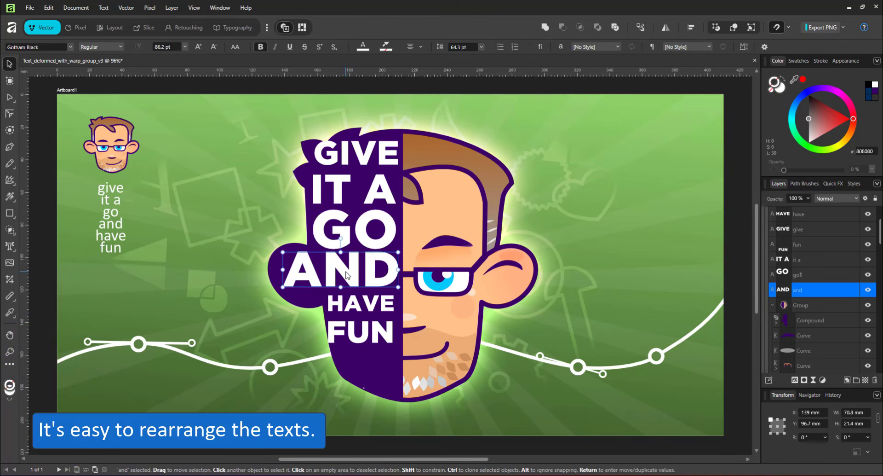
drag(345, 272, 231, 330)
drag(339, 157, 195, 373)
drag(338, 190, 199, 401)
drag(328, 228, 174, 275)
- Place HAVE at the top of the silhouette and enlarge it to span the forehead's width
drag(333, 305, 329, 164)
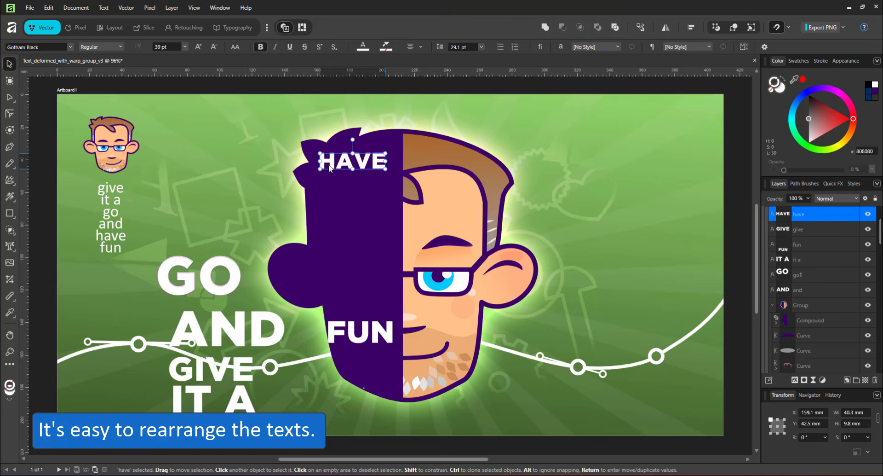
click(376, 302)
double_click(363, 332)
key(Escape)
key(v)
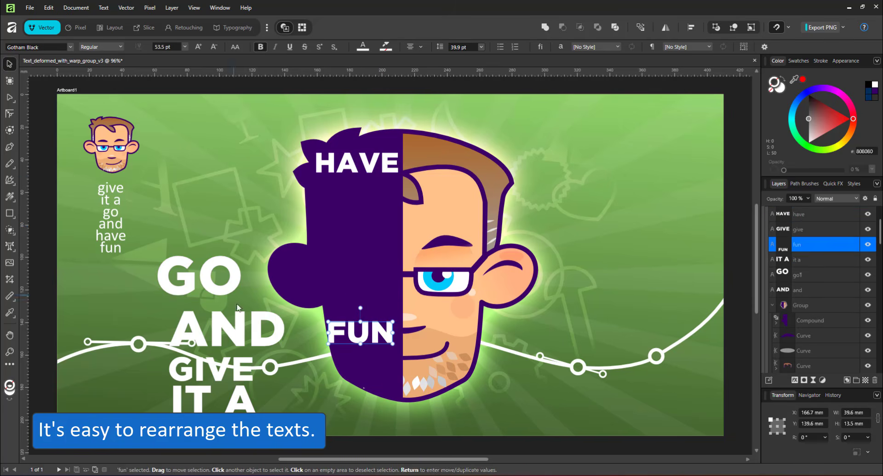
- Stack FUN, AND, GIVE, IT A and GO below HAVE, scaling FUN to about 48 mm and AND to about 51 mm wide
drag(361, 331, 395, 206)
drag(253, 318, 398, 209)
drag(235, 370, 353, 278)
drag(372, 265, 395, 258)
drag(242, 399, 386, 308)
drag(239, 266, 393, 336)
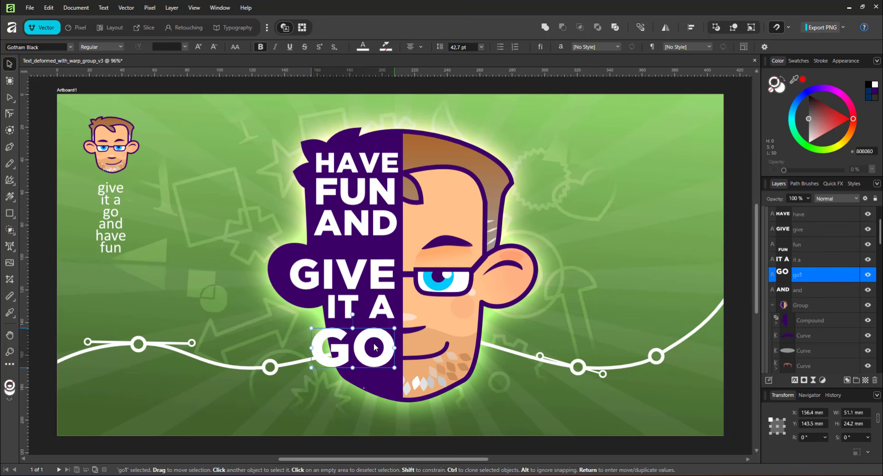
drag(312, 365, 333, 356)
- Shift AND, FUN and HAVE slightly down to close the gap above GIVE
click(344, 232)
drag(345, 232, 346, 242)
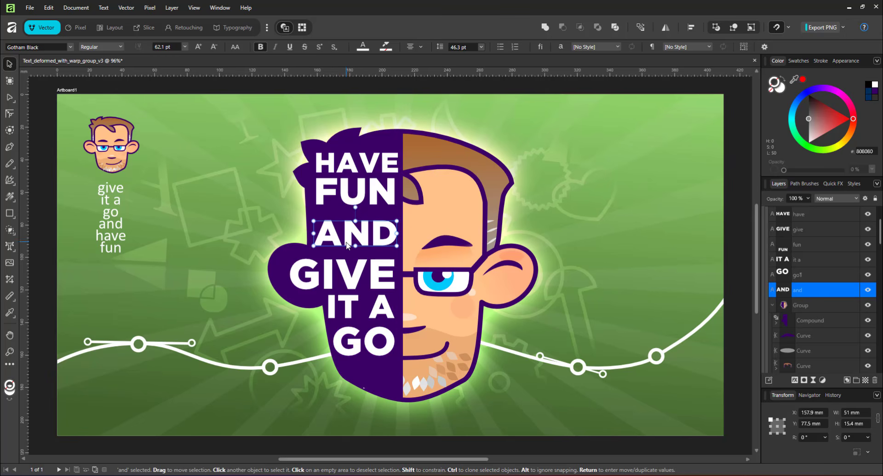
drag(354, 204, 354, 212)
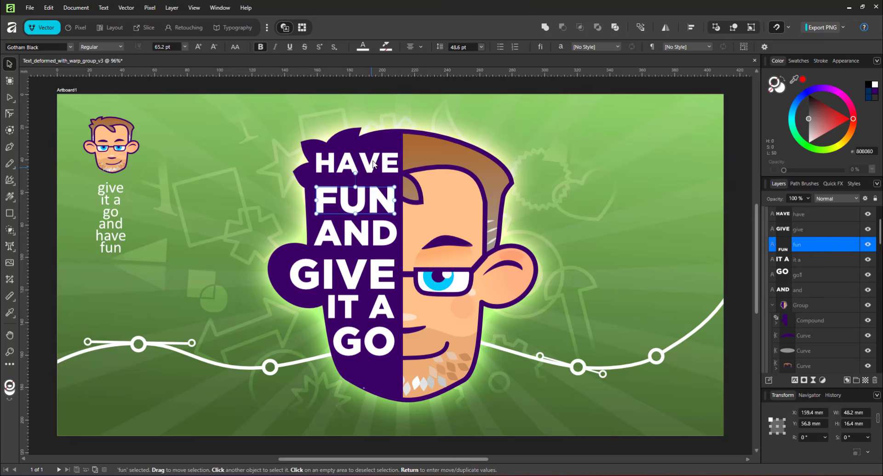
drag(376, 159, 376, 169)
- Distribute all six words on the silhouette evenly in the vertical direction with automatic spacing
drag(227, 393, 401, 153)
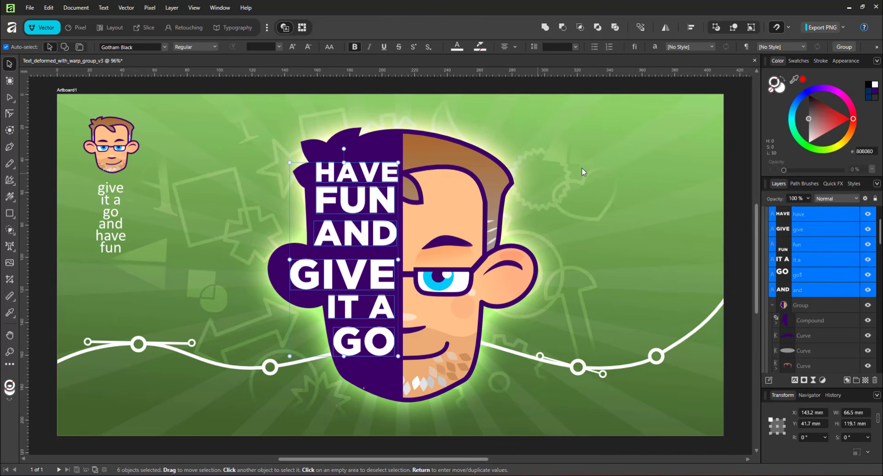
click(691, 28)
click(748, 105)
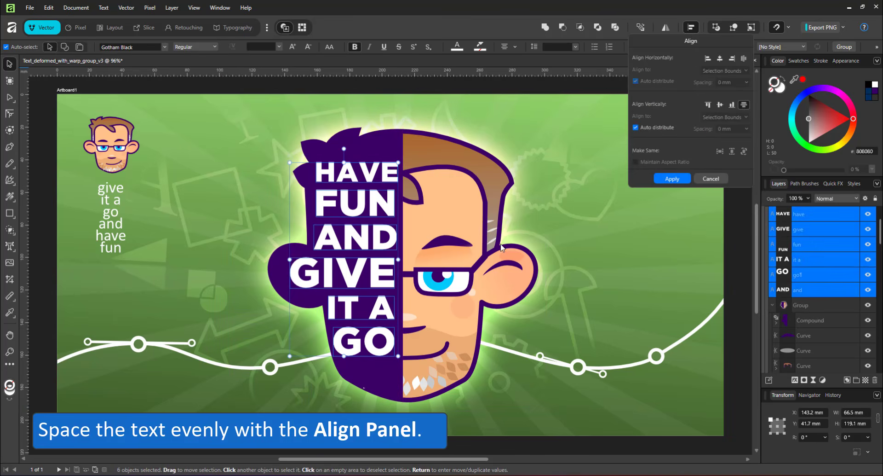
click(679, 178)
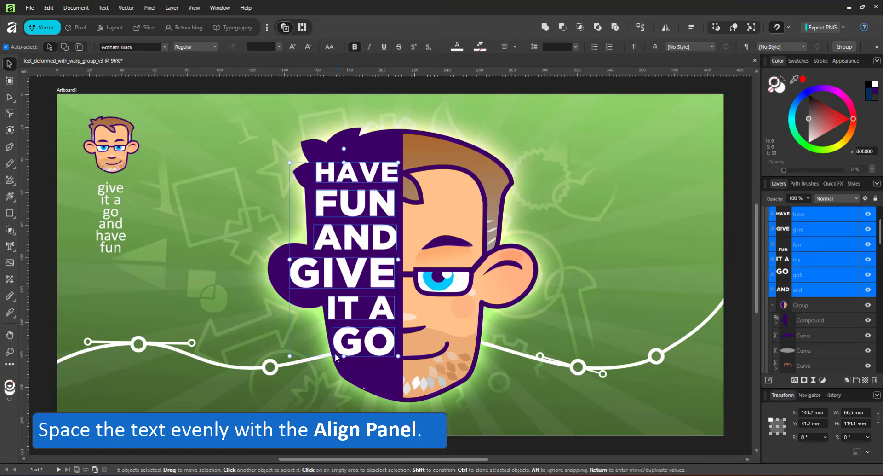
- Group the six selected words and name the group text
key(ctrl+g)
text(tex)
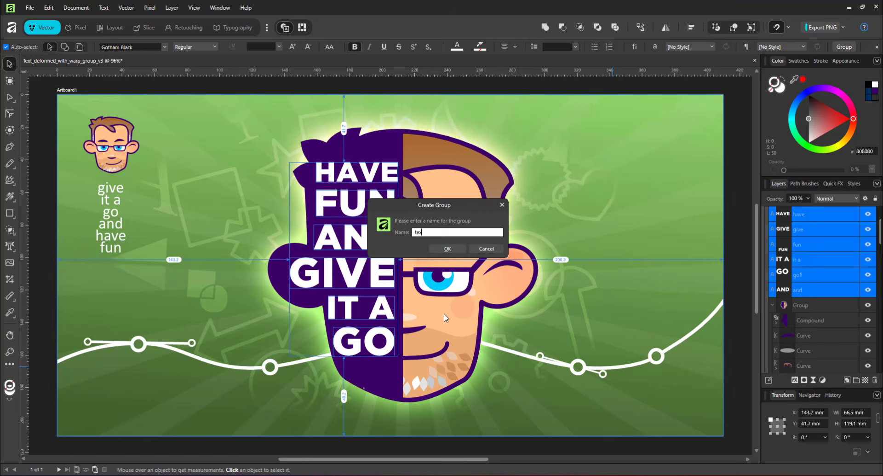
text(t)
key(Return)
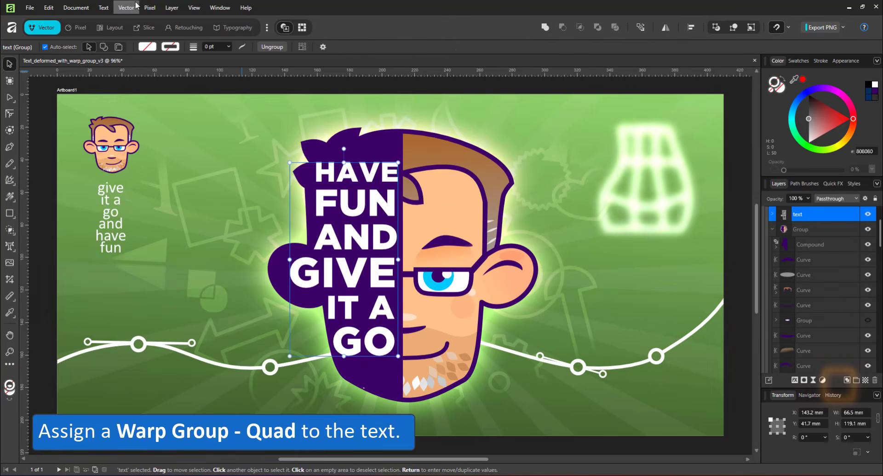
- Apply a Quad warp group named mesh to the text group and expand it in the layer list
click(116, 11)
mouse_move(87, 106)
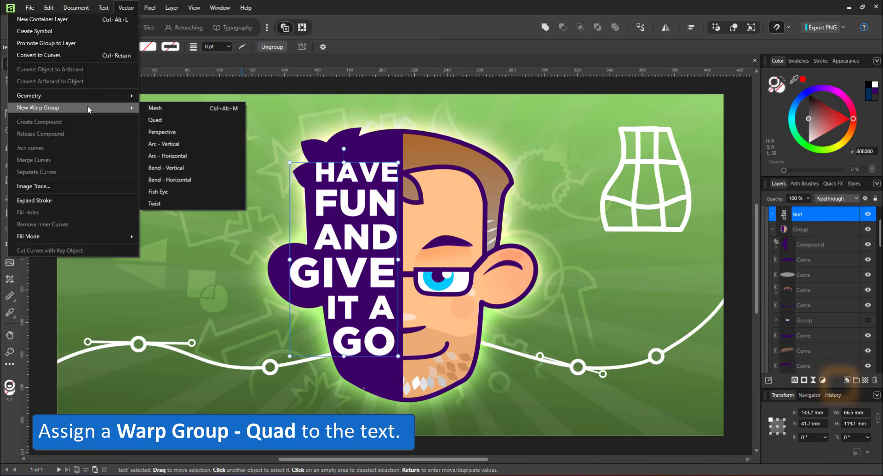
click(155, 120)
text(mesh)
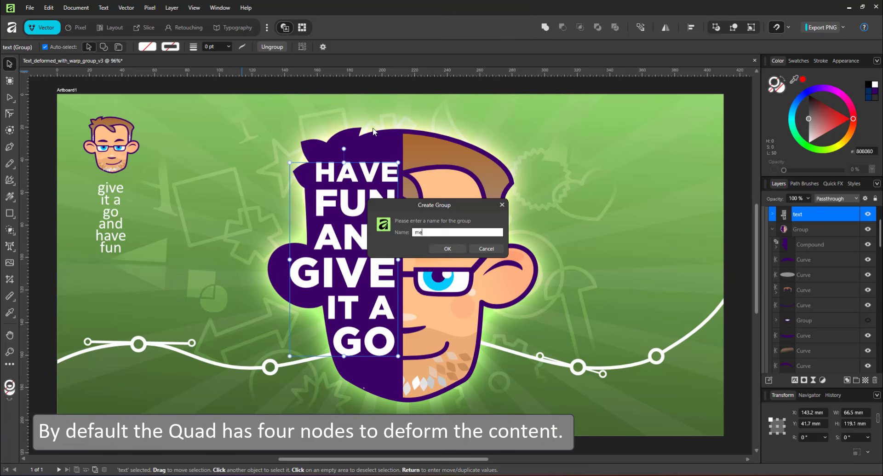
key(Return)
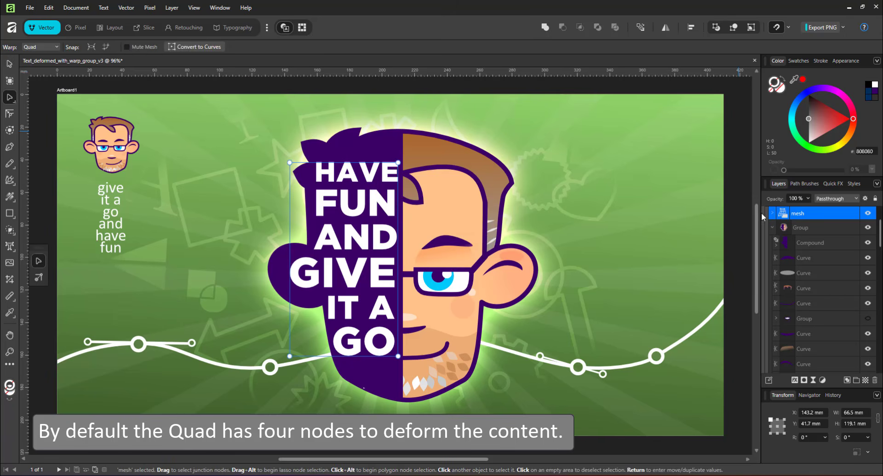
click(773, 214)
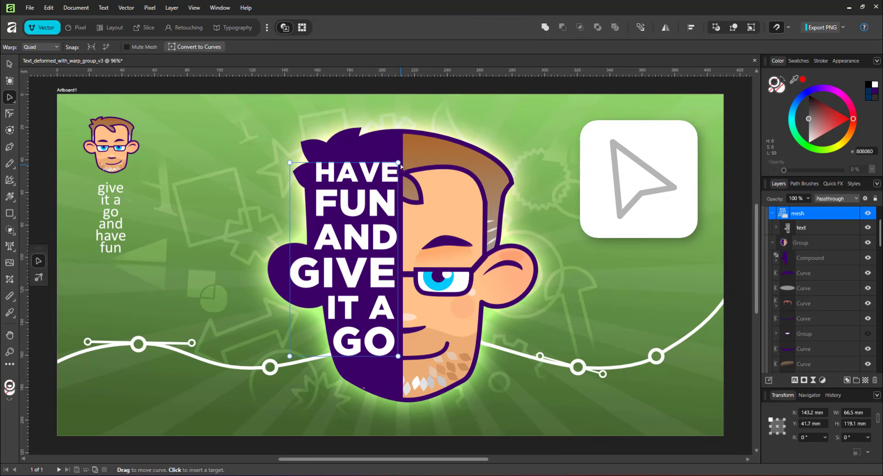
- Try to stretch the text by moving the quad's upper-right corner up and its lower-right corner down
drag(399, 165, 400, 143)
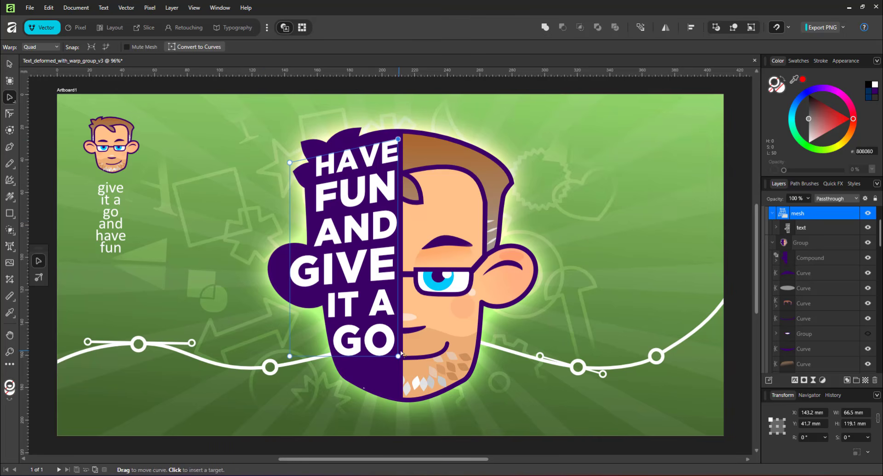
drag(398, 355, 399, 394)
key(ctrl+z)
key(ctrl+z)
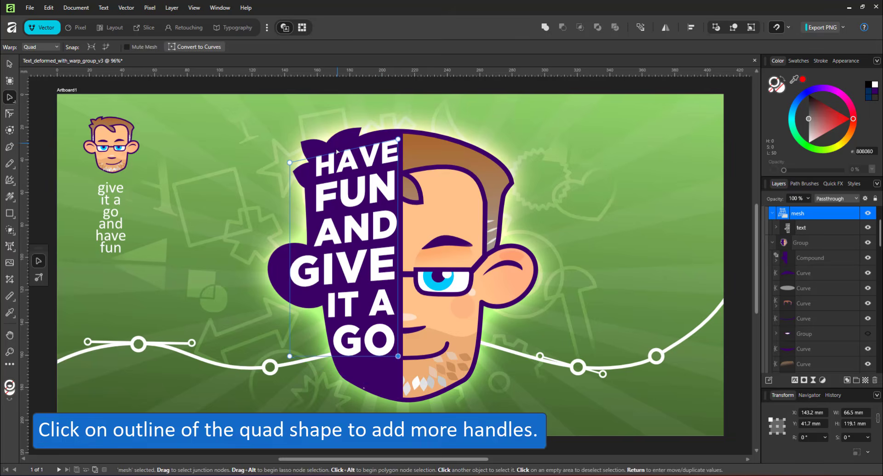
- Add junction nodes along the quad's outline so that a mesh line separates each pair of neighbouring words
click(289, 186)
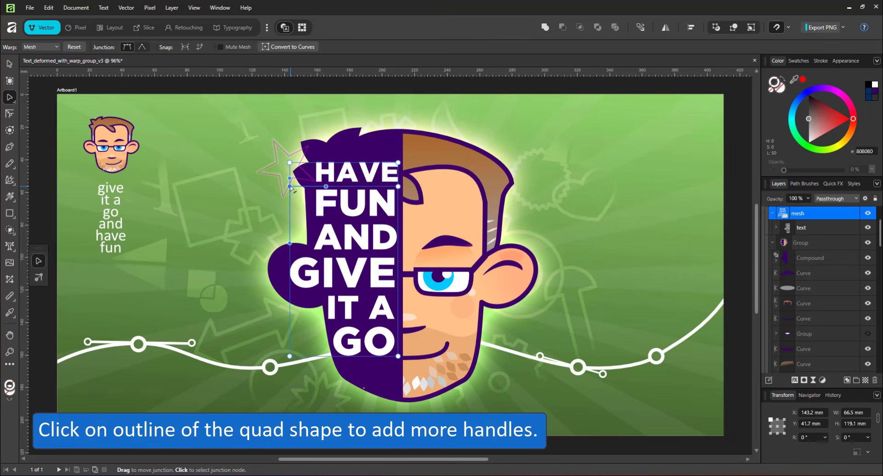
click(290, 220)
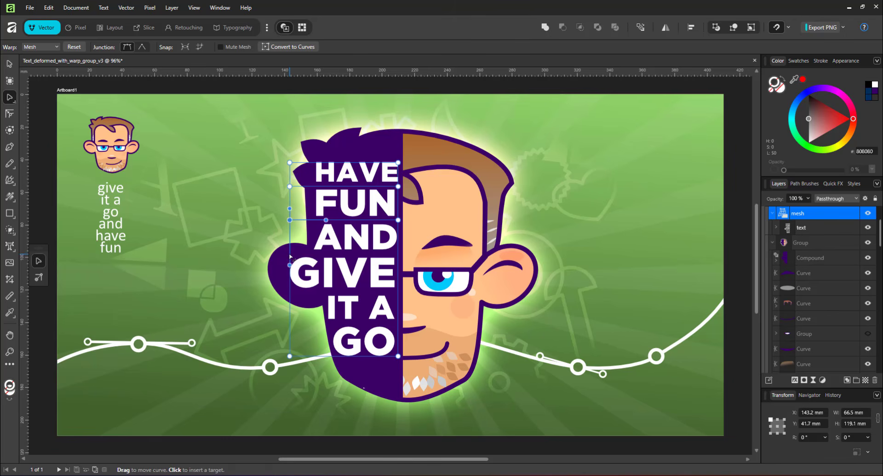
click(398, 293)
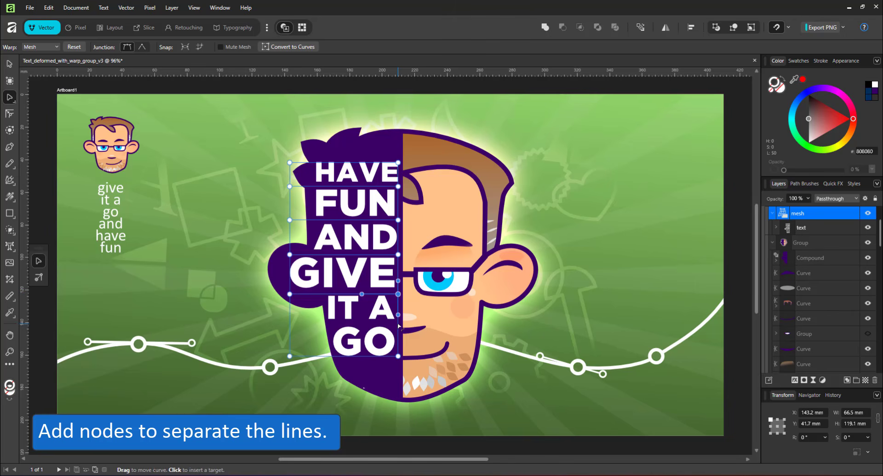
- Shape HAVE and FUN to the hairline by moving their mesh nodes and handles, raising HAVE's right side and lowering FUN's lower-left node
scroll(351, 171, up, 5)
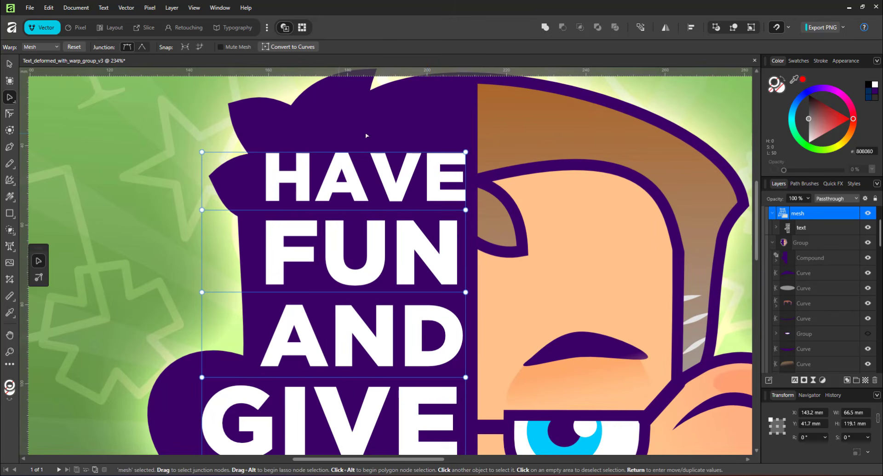
drag(465, 151, 473, 85)
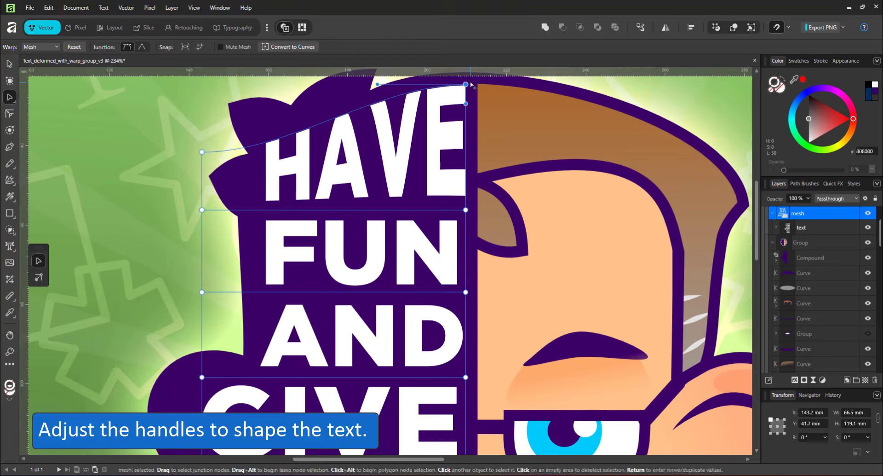
drag(202, 152, 232, 146)
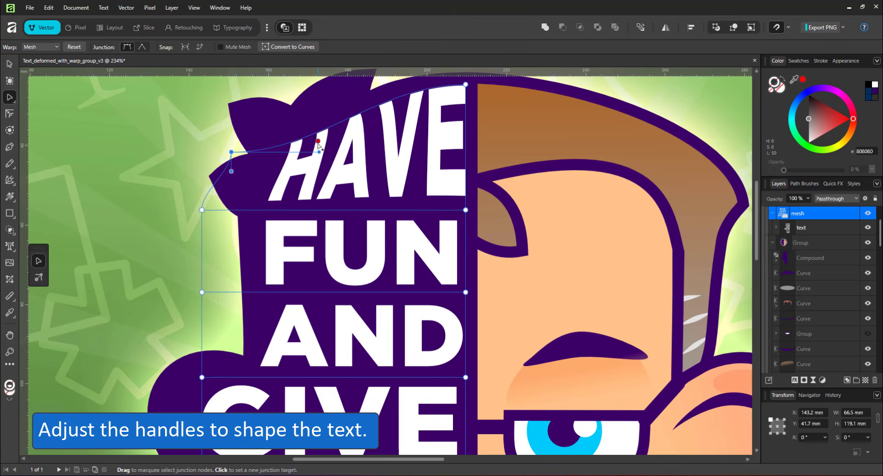
drag(321, 152, 213, 181)
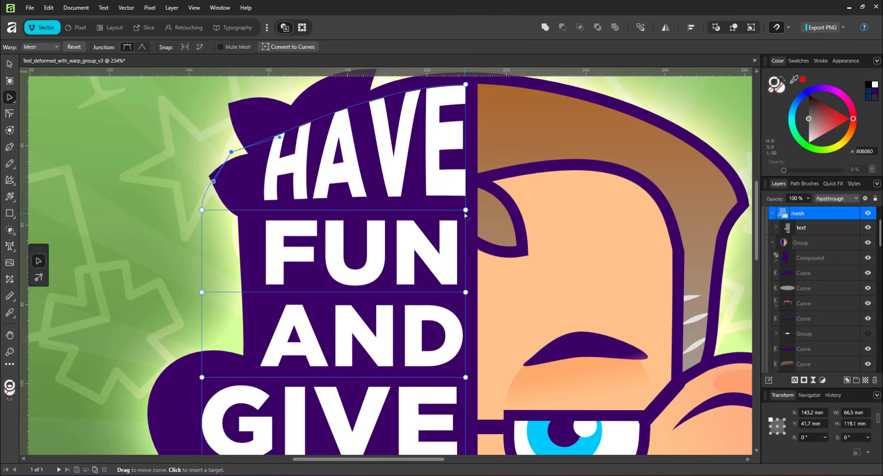
drag(465, 210, 467, 180)
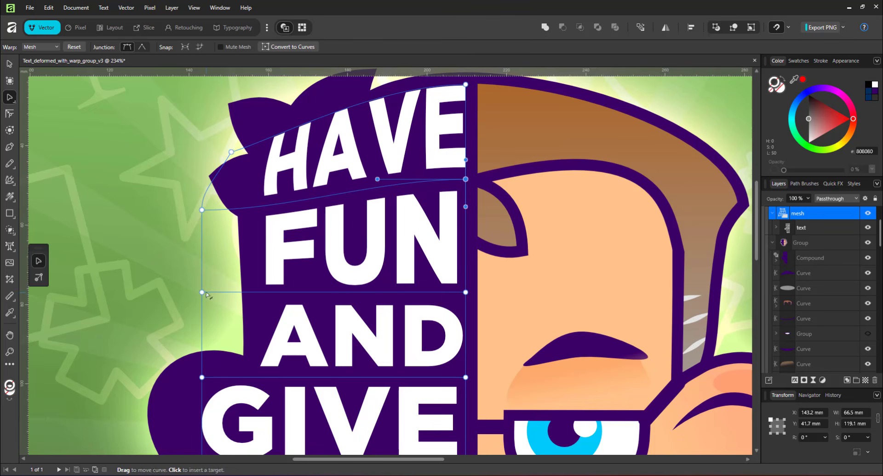
drag(206, 293, 205, 338)
- Add extra mesh lines just above and below GIVE and pull the word's left nodes outward into the ear
scroll(205, 338, down, 5)
drag(201, 203, 168, 198)
key(ctrl+z)
double_click(200, 190)
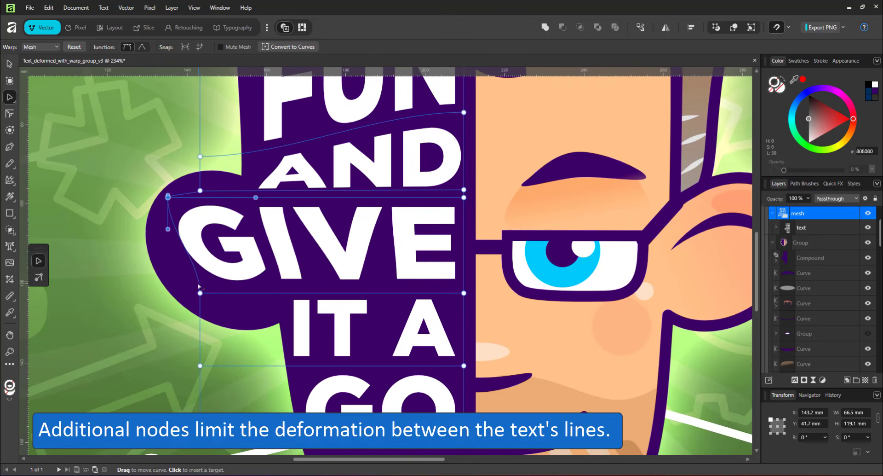
drag(201, 293, 171, 285)
key(ctrl+z)
double_click(199, 284)
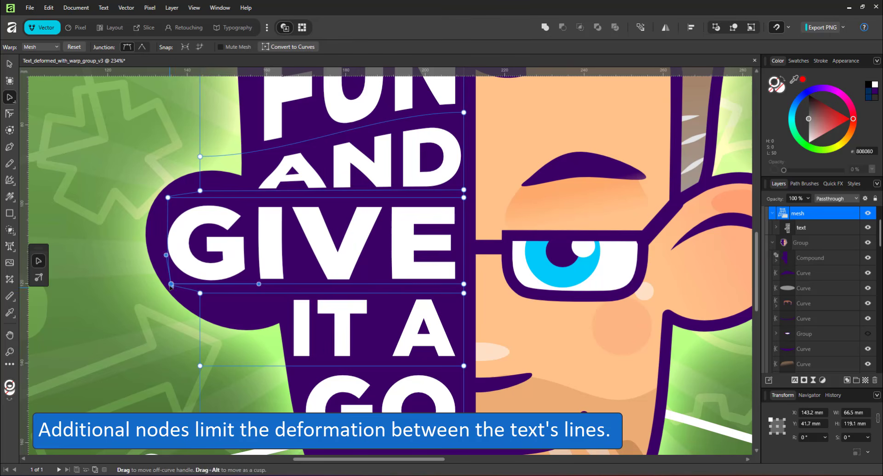
- Slope the double mesh line between AND and GIVE down to the right and adjust the handles around AND
drag(464, 198, 464, 224)
mouse_move(214, 177)
mouse_down()
mouse_move(159, 207)
mouse_move(200, 179)
mouse_up()
drag(256, 186, 306, 191)
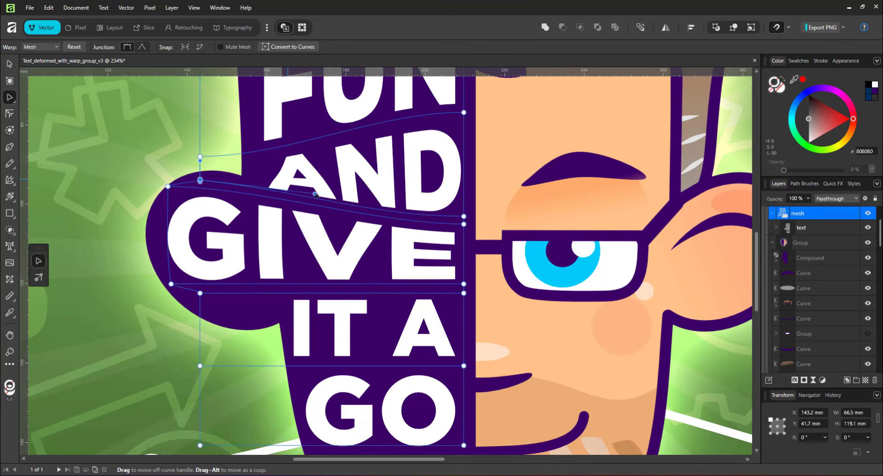
drag(288, 156, 295, 141)
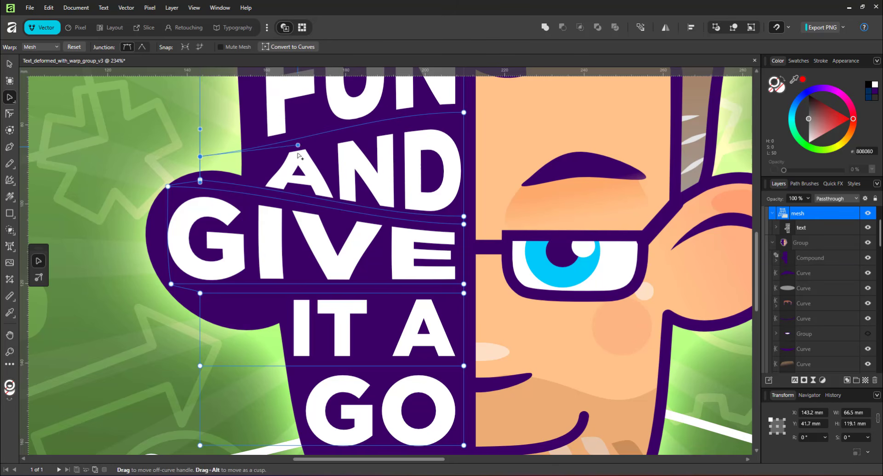
- Slope the double mesh line between GIVE and IT A up to the right and pull IT A's left nodes inward
drag(154, 268, 213, 304)
drag(200, 293, 222, 326)
drag(222, 325, 198, 201)
drag(285, 200, 252, 199)
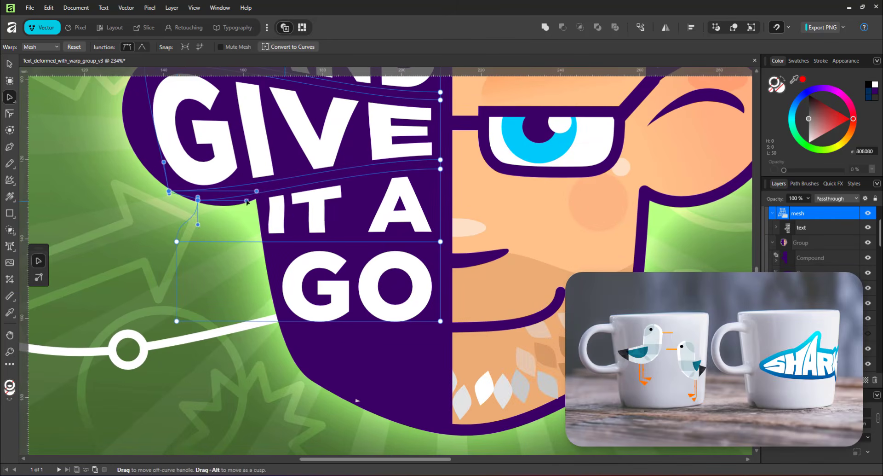
drag(176, 241, 201, 243)
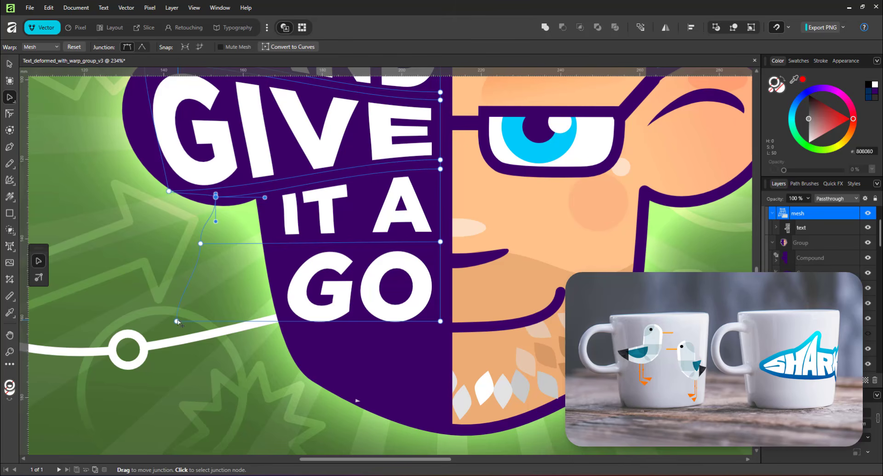
- Stretch GO down into the chin, add an extra mesh line above it, and bow its left mesh edge outward
drag(178, 322, 226, 356)
drag(201, 243, 168, 251)
key(ctrl+z)
double_click(201, 250)
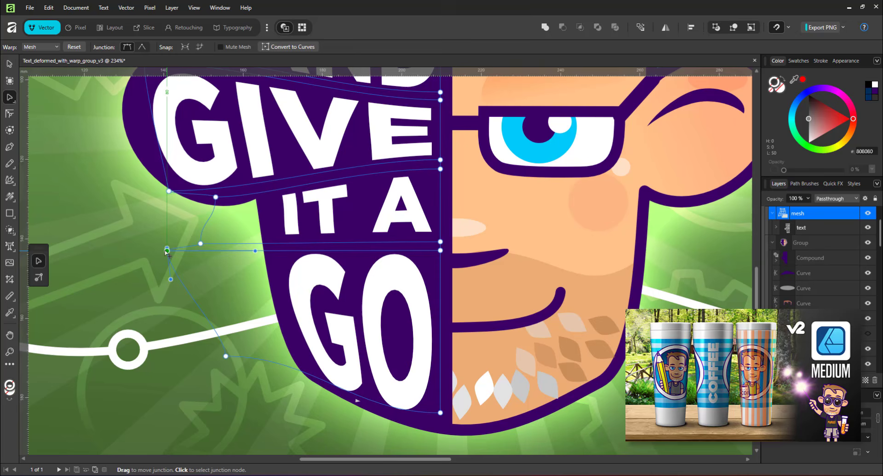
click(225, 356)
drag(224, 330, 186, 307)
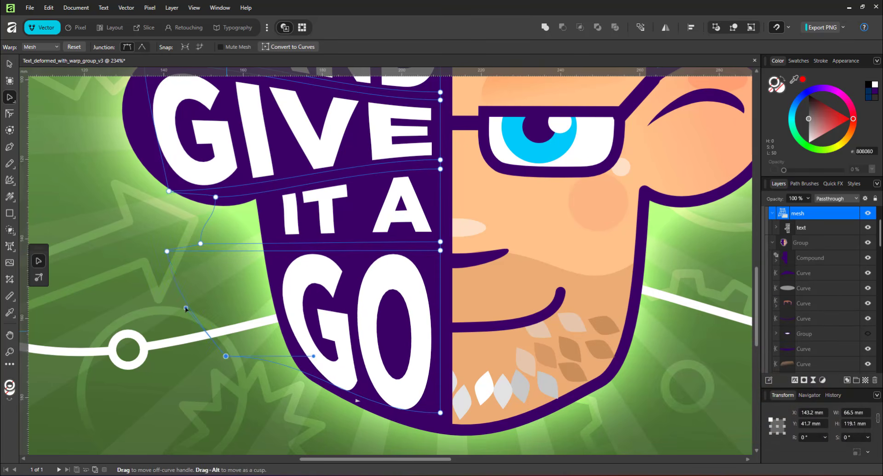
- Refine GO's left and lower mesh nodes and handles so the letters follow the jawline
drag(167, 251, 184, 251)
drag(226, 356, 236, 356)
drag(324, 356, 324, 386)
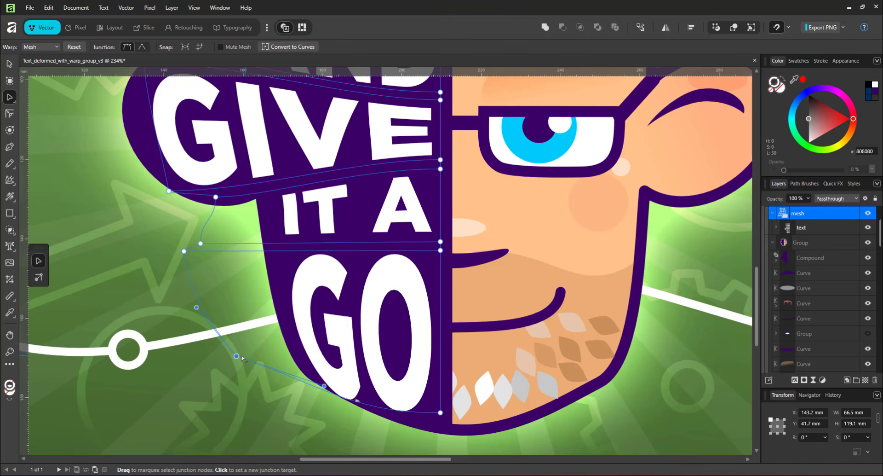
drag(241, 355, 237, 337)
mouse_move(324, 367)
mouse_down()
mouse_move(332, 382)
mouse_move(321, 372)
mouse_up()
drag(404, 398, 445, 430)
drag(353, 412, 383, 406)
click(236, 337)
drag(321, 372, 287, 368)
key(ctrl+0)
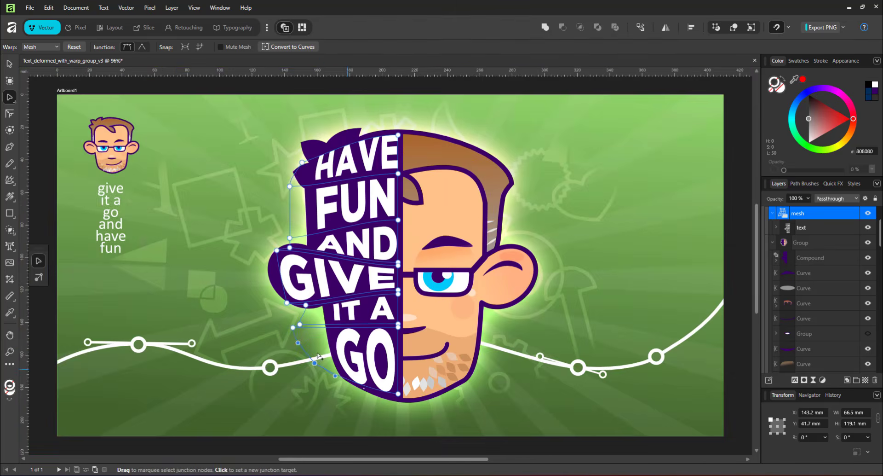
click(219, 192)
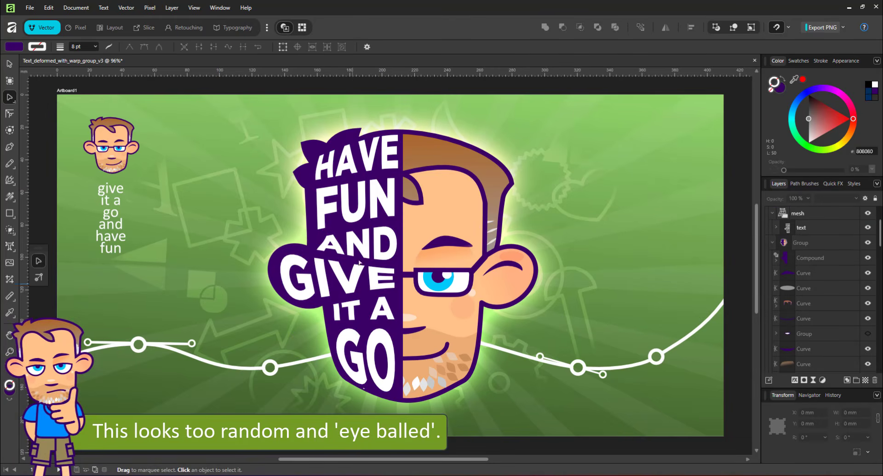
click(279, 259)
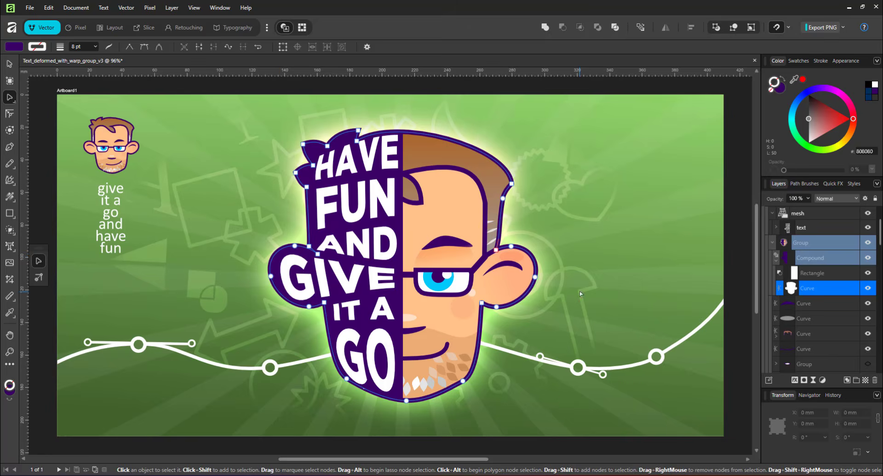
key(ctrl+j)
key(ctrl+z)
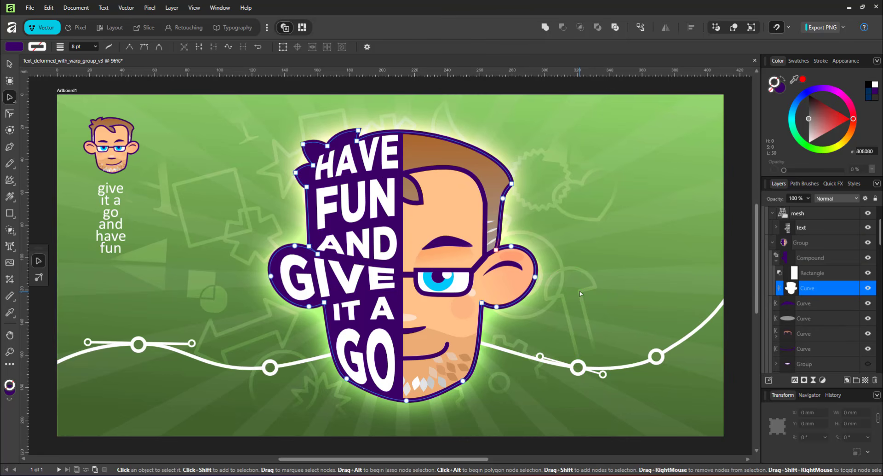
key(v)
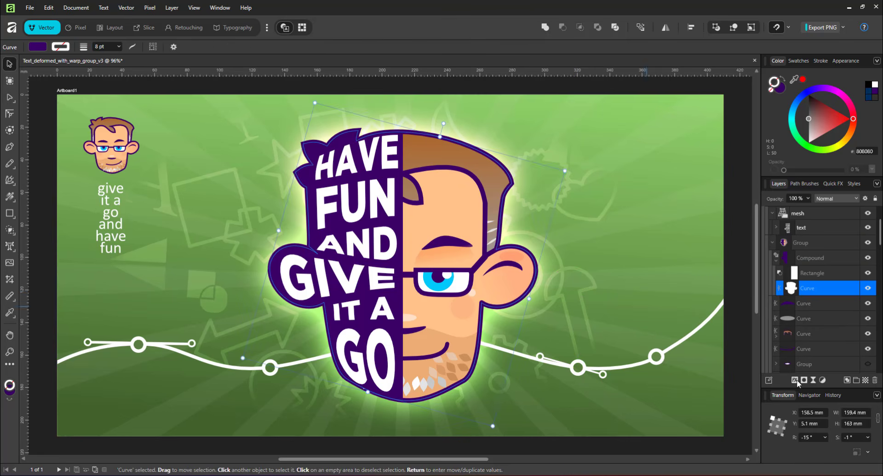
- Duplicate the half-face silhouette's Compound layer and convert the copy to curves
click(810, 260)
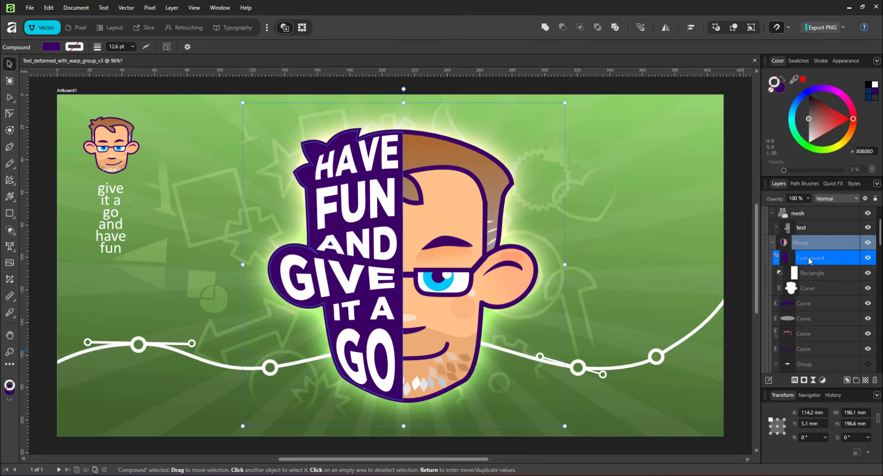
key(ctrl+j)
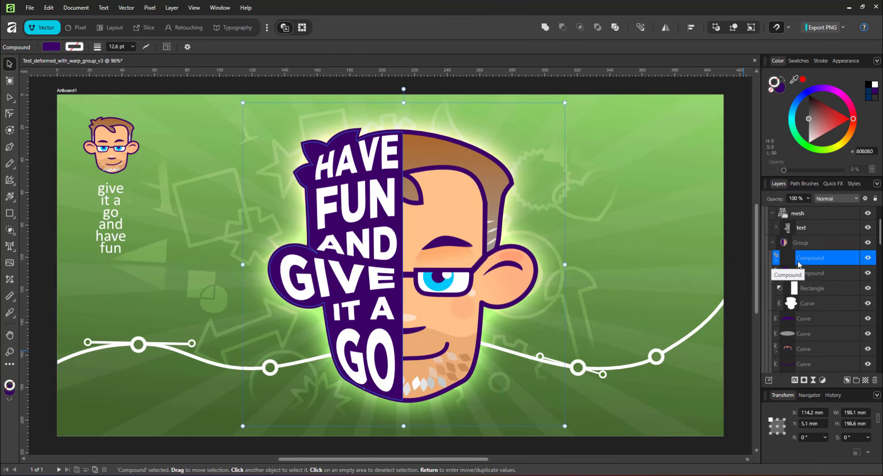
right_click(332, 168)
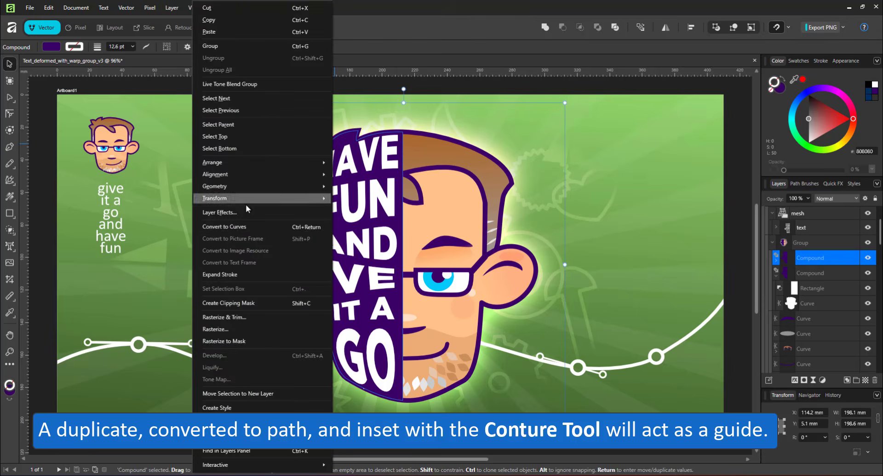
click(244, 228)
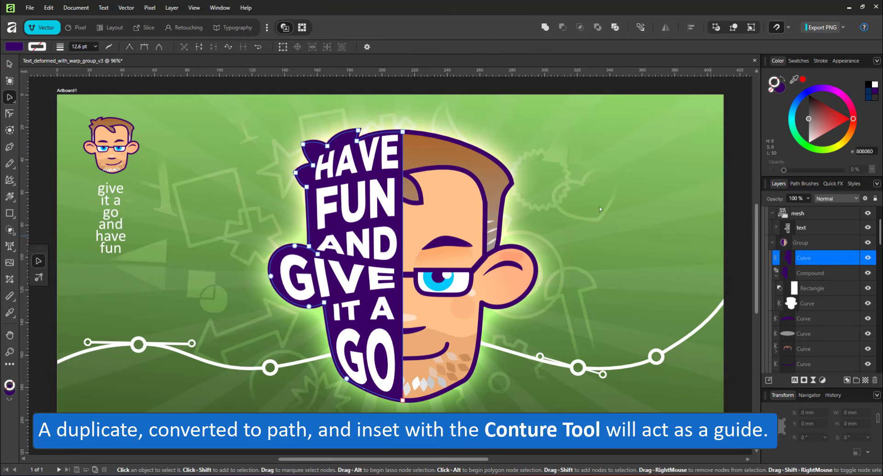
- Inset the duplicate silhouette with a -3.7 mm contour and style it as an unfilled grey 1 pt guide outline
click(9, 131)
drag(374, 186, 355, 203)
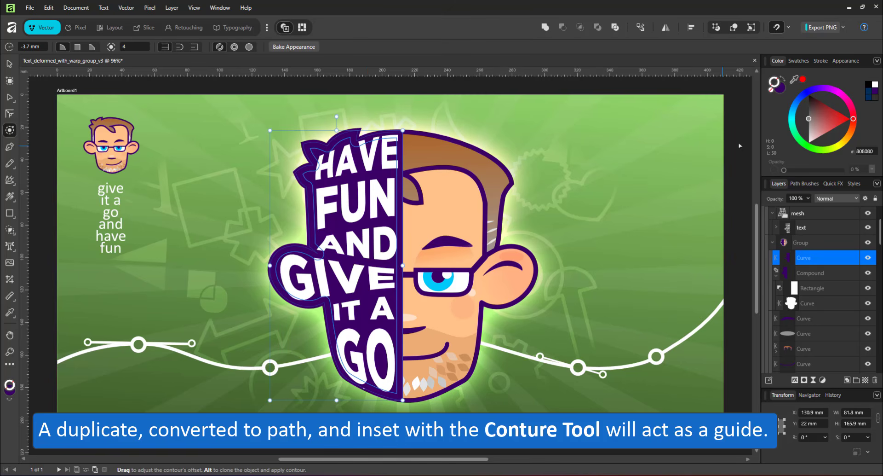
click(783, 79)
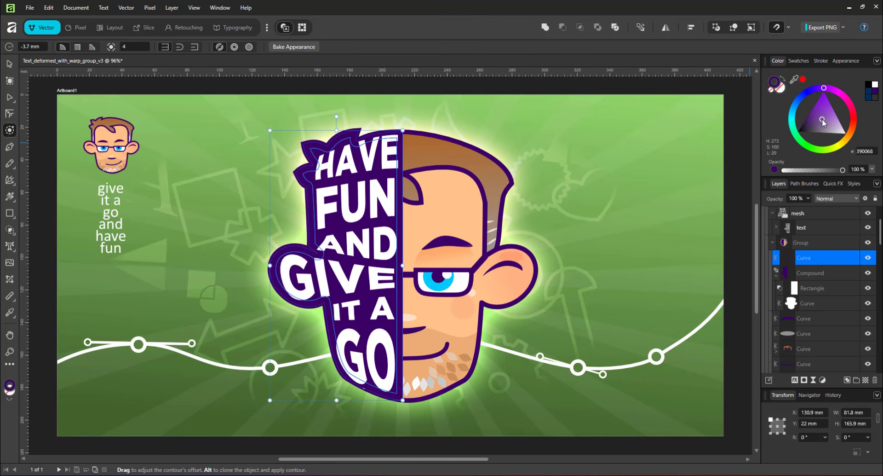
drag(822, 119, 818, 134)
click(820, 61)
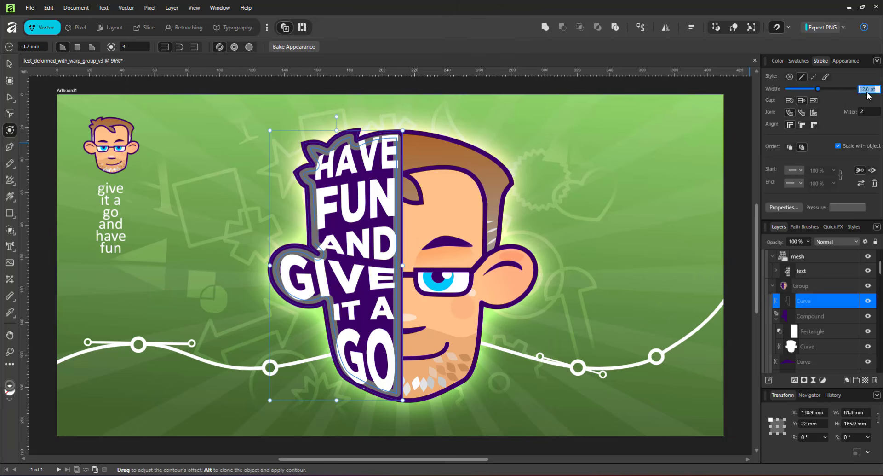
text(1)
key(Return)
- Widen FUN to the guide outline by moving its right mesh nodes slightly right and its left nodes slightly left
scroll(305, 192, up, 5)
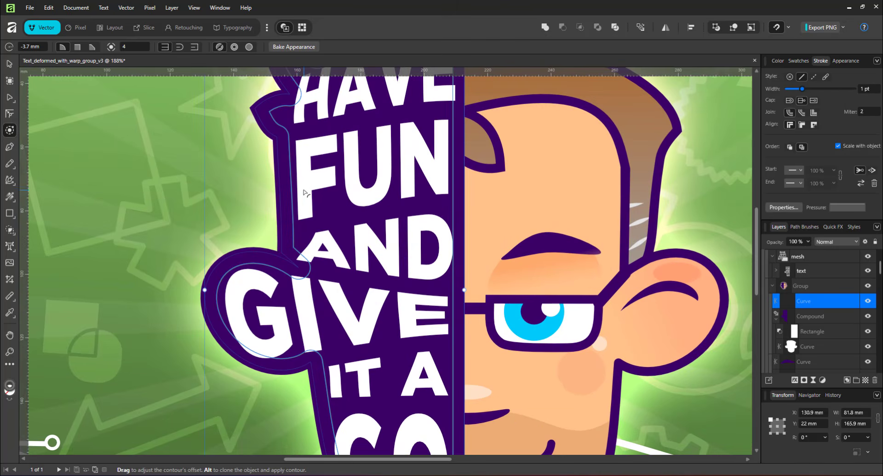
scroll(304, 190, up, 1)
drag(304, 190, 302, 258)
click(9, 98)
click(471, 138)
click(490, 160)
shift+click(491, 272)
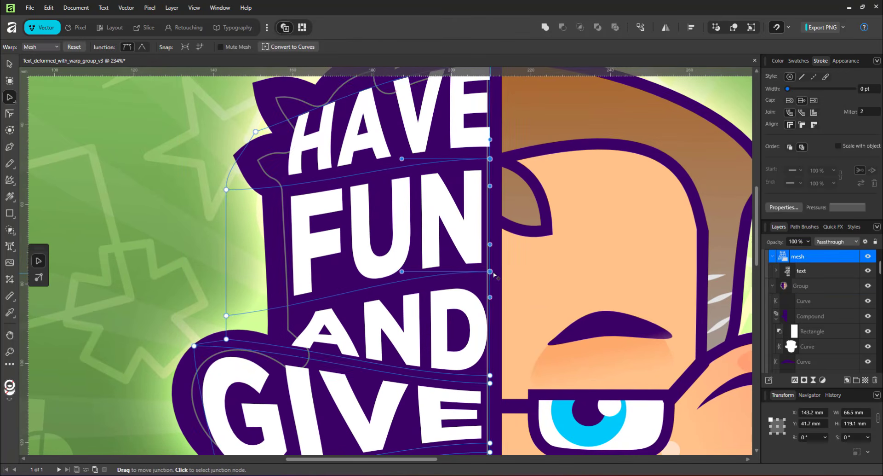
drag(491, 272, 498, 272)
drag(211, 182, 229, 277)
drag(195, 203, 233, 320)
drag(227, 315, 216, 316)
- Adjust the left mesh nodes around GIVE and IT A so both words line up with the guide outline
drag(226, 368, 194, 229)
drag(203, 294, 192, 293)
drag(222, 363, 222, 357)
drag(221, 405, 212, 335)
drag(188, 384, 265, 293)
drag(259, 299, 250, 299)
drag(198, 327, 247, 351)
drag(235, 345, 242, 346)
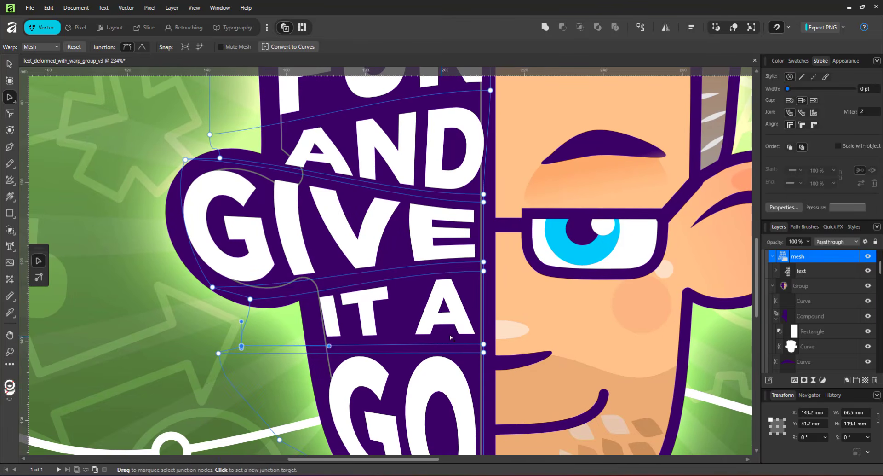
- Move the right mesh nodes of GIVE and IT A out to the guide and fine-tune AND's right nodes with snapping toggled
drag(506, 195, 489, 344)
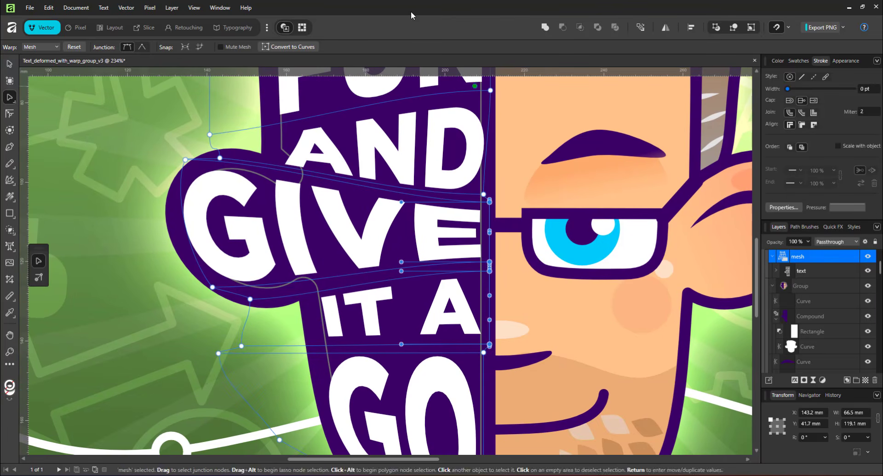
drag(483, 194, 481, 190)
click(776, 28)
drag(491, 90, 487, 92)
- Fit GO to the guide by shifting its right mesh nodes outward and raising its lower-left node
scroll(432, 210, down, 5)
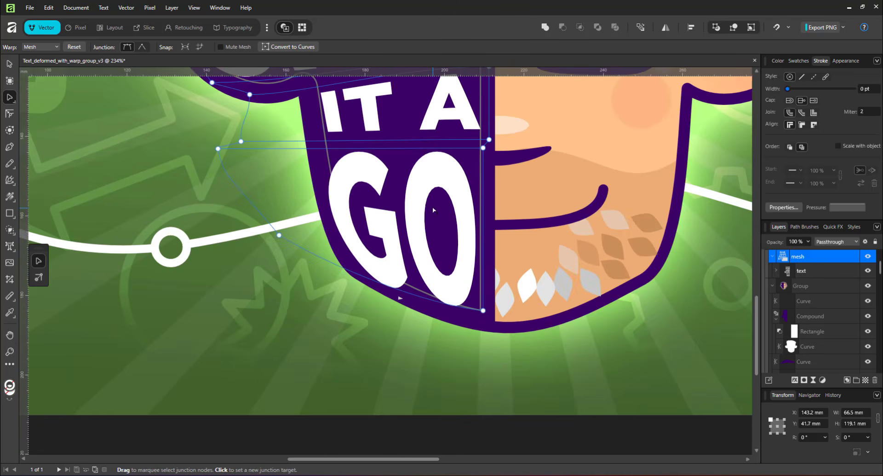
drag(483, 311, 489, 307)
drag(483, 148, 490, 148)
drag(279, 235, 273, 214)
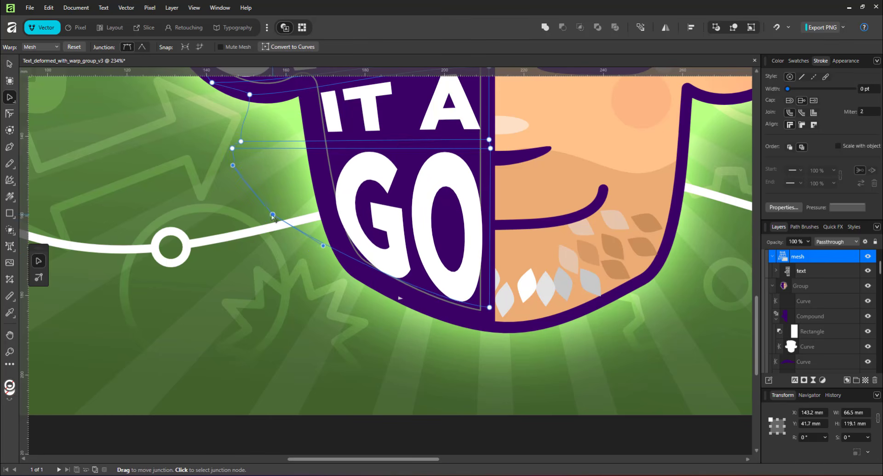
scroll(285, 268, down, 2)
- Hide the inset guide curve and deselect the text mesh
key(ctrl+0)
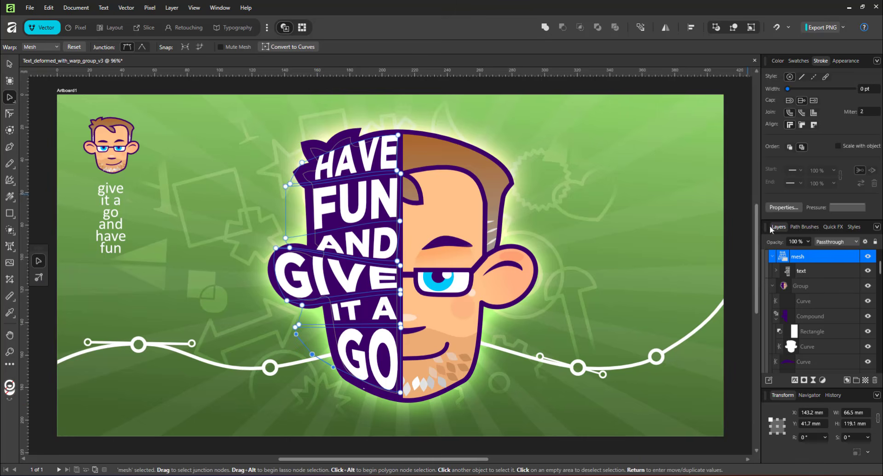
click(868, 301)
click(656, 315)
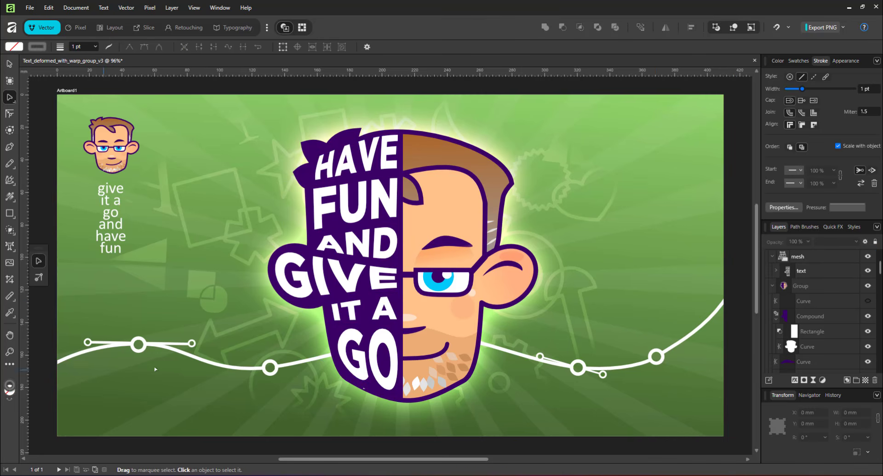
- Hide the stray beard line that sticks out on the jaw edge below GO
scroll(363, 388, up, 10)
click(351, 347)
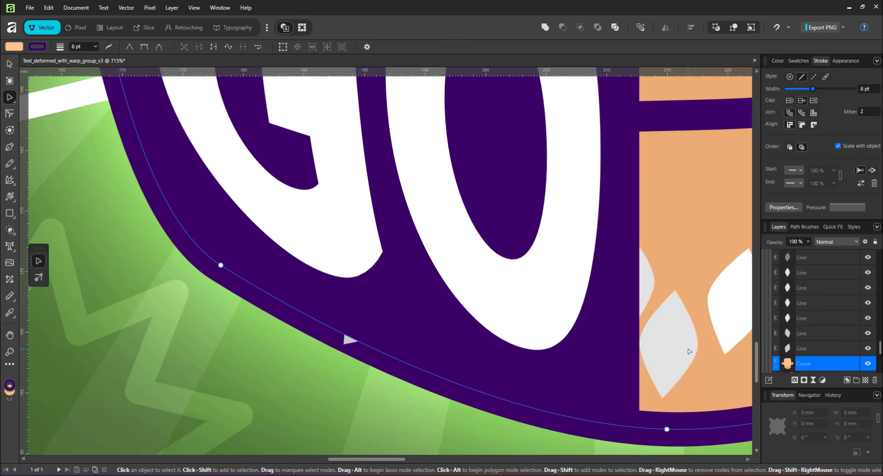
click(346, 341)
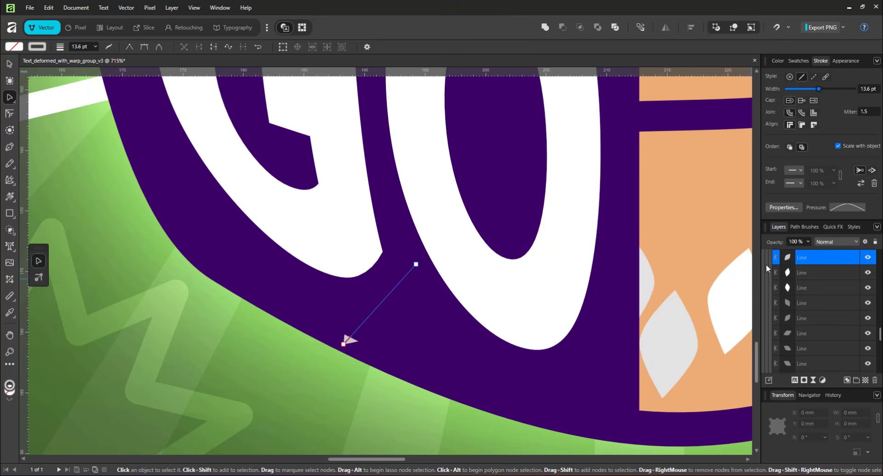
key(ctrl+0)
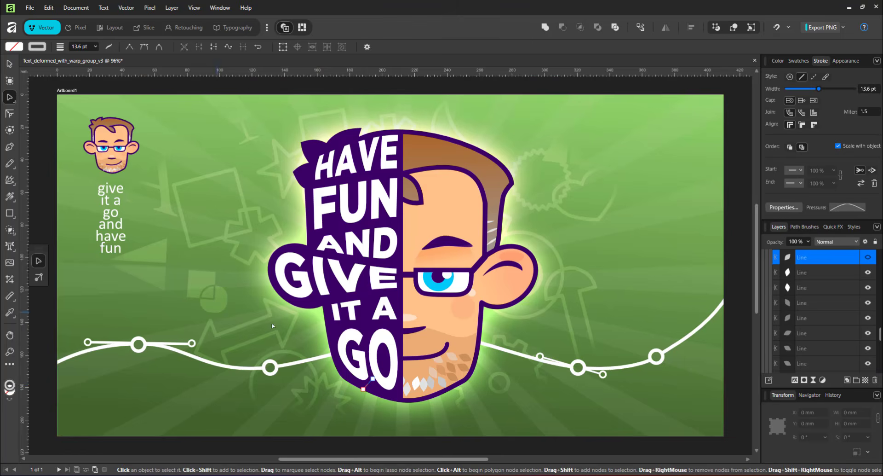
click(638, 252)
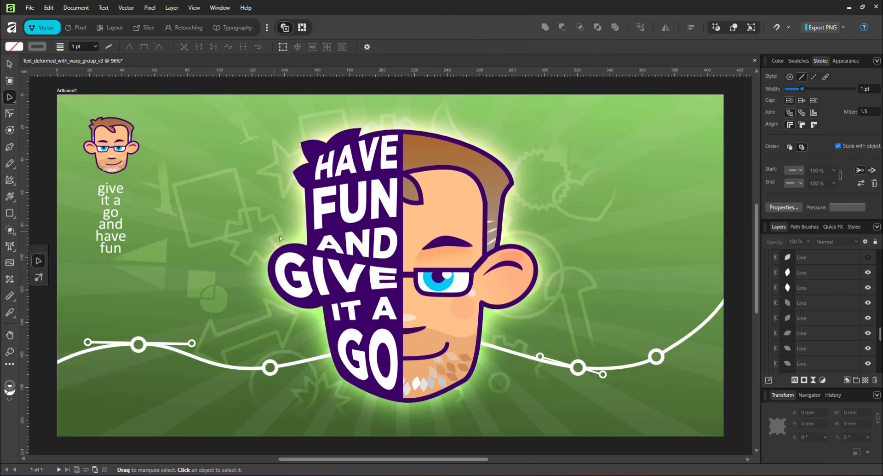
- Adjust the mesh nodes below GIVE and below IT A to even out the gaps between the words
scroll(337, 312, up, 4)
click(362, 253)
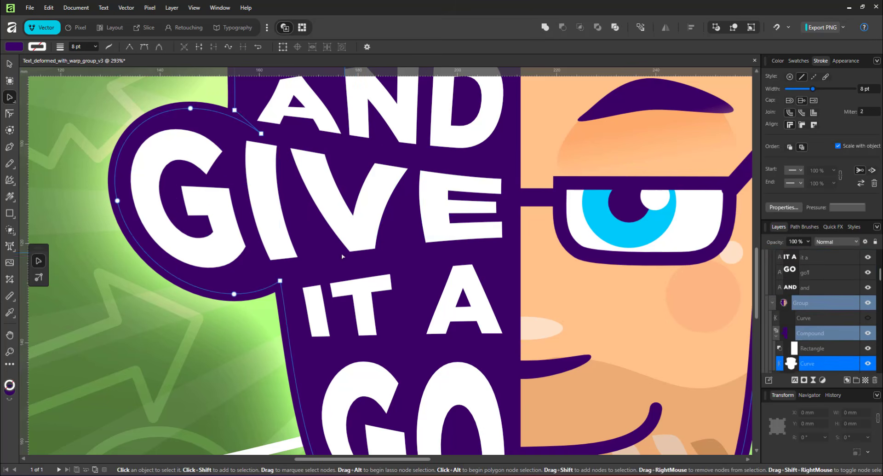
click(358, 248)
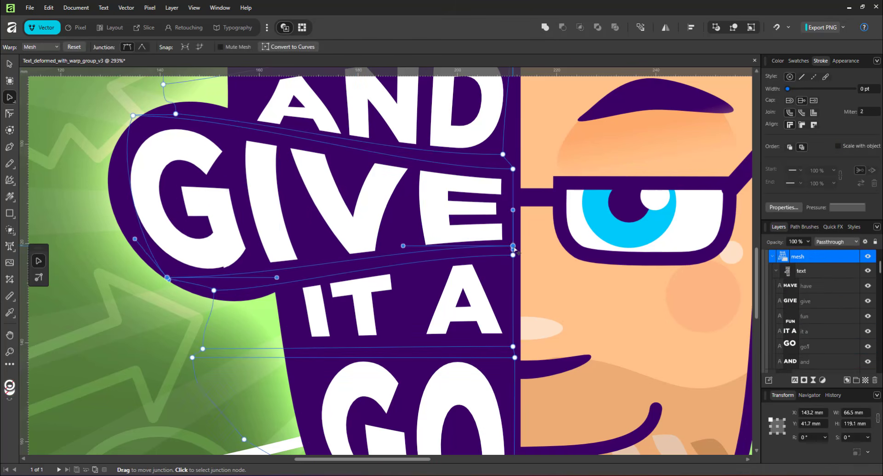
click(208, 266)
drag(167, 283, 171, 280)
drag(170, 327, 514, 357)
scroll(225, 370, down, 4)
click(150, 337)
- Add an extra mesh line between FUN and AND and nudge its end nodes to even the gap
scroll(280, 244, up, 6)
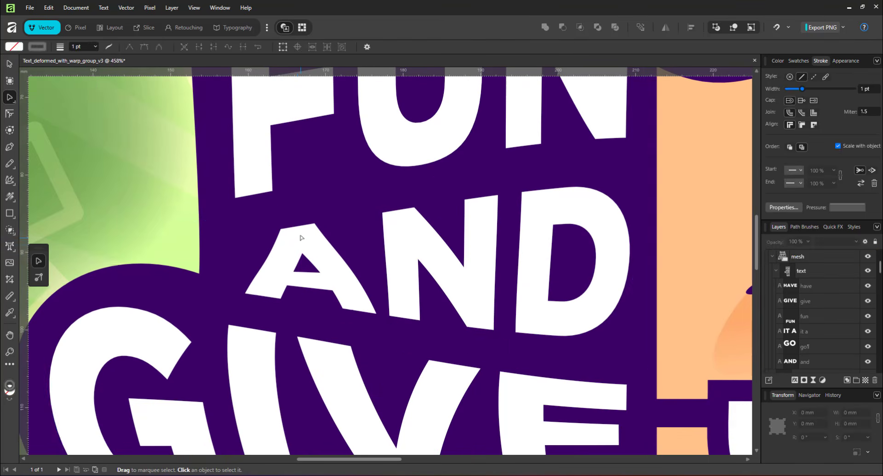
click(301, 239)
click(99, 236)
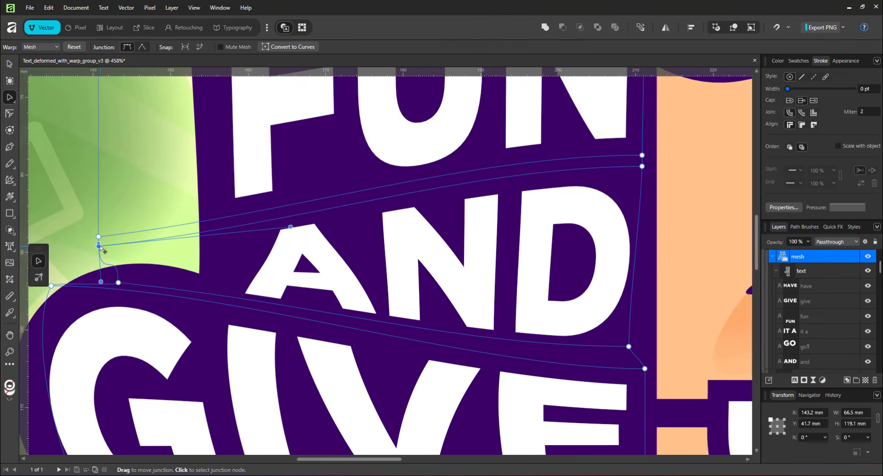
click(642, 154)
drag(646, 147, 651, 148)
drag(98, 237, 96, 228)
scroll(246, 260, down, 6)
click(487, 218)
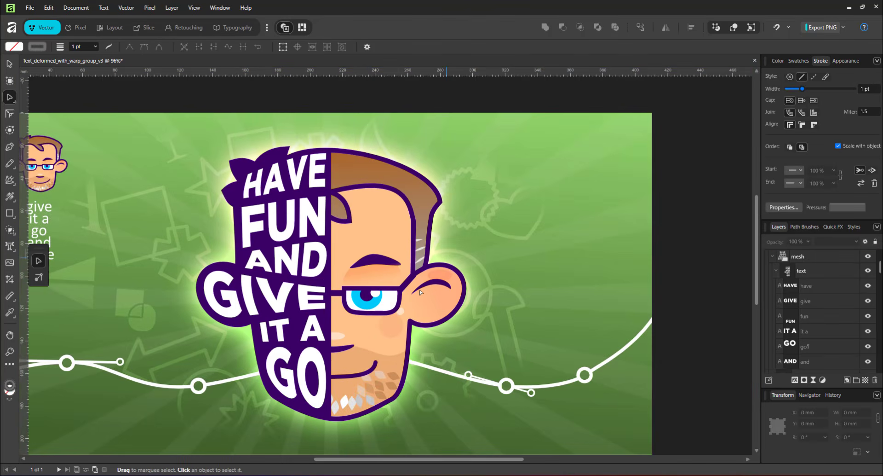
key(ctrl+0)
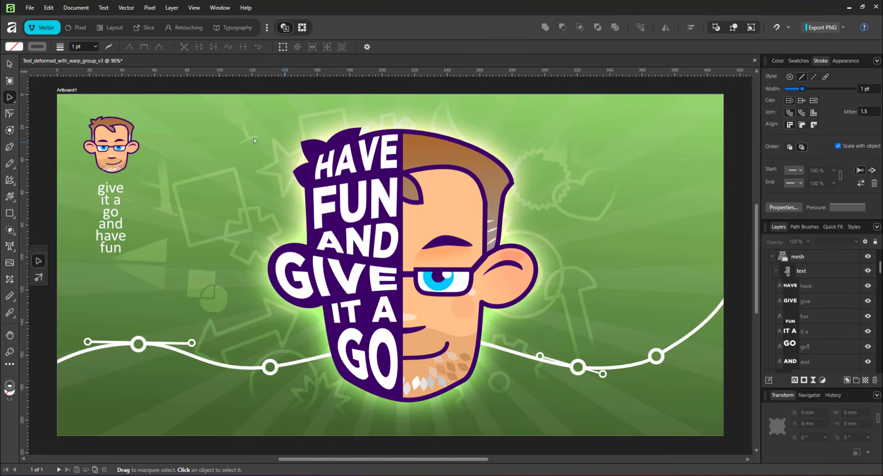
- Duplicate the text mesh warp group and convert the duplicate to curves
click(10, 63)
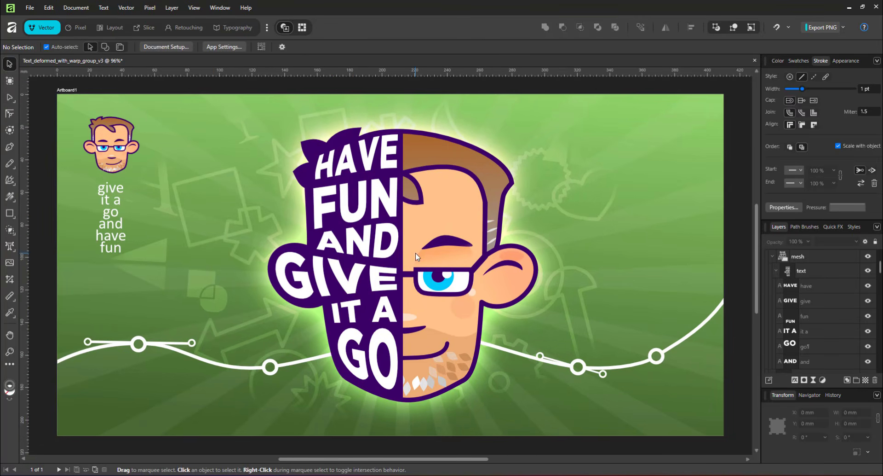
click(794, 255)
scroll(773, 283, up, 2)
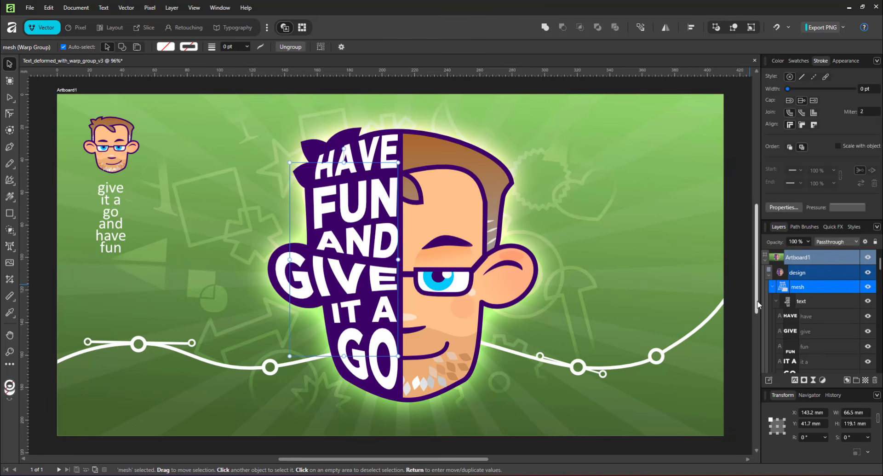
key(ctrl+j)
right_click(250, 239)
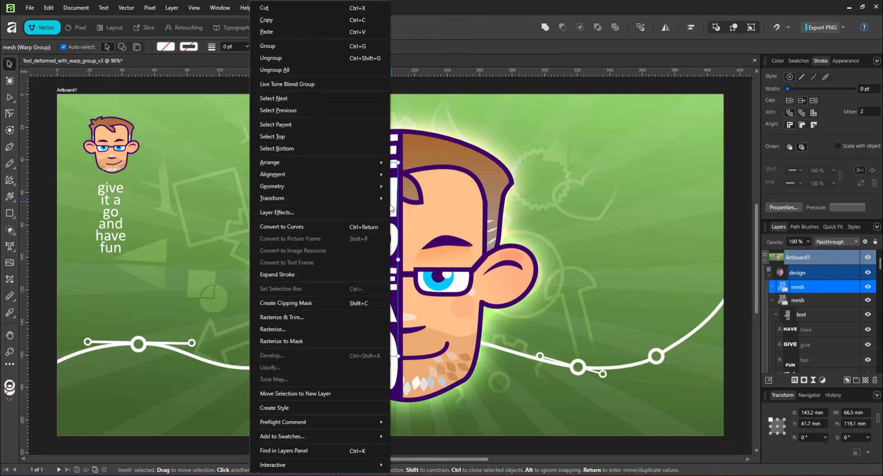
click(362, 229)
- Expand the converted group down to the HAVE letters and select its E curve to examine the individual letter shapes
click(773, 287)
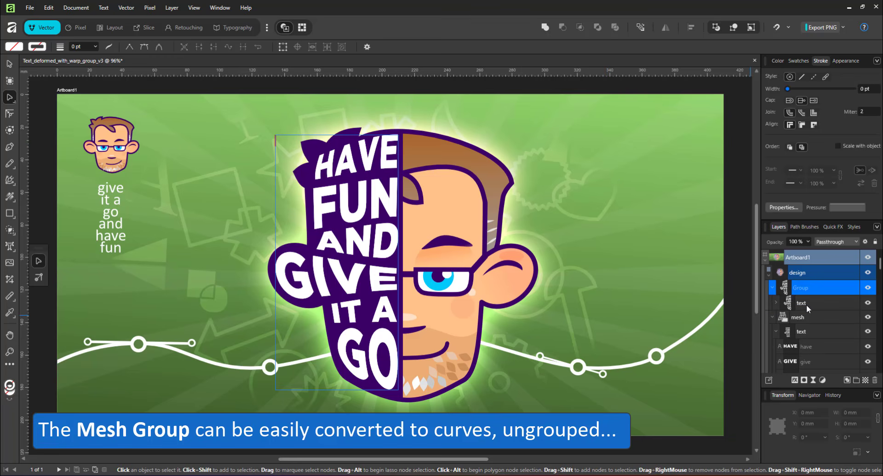
click(772, 287)
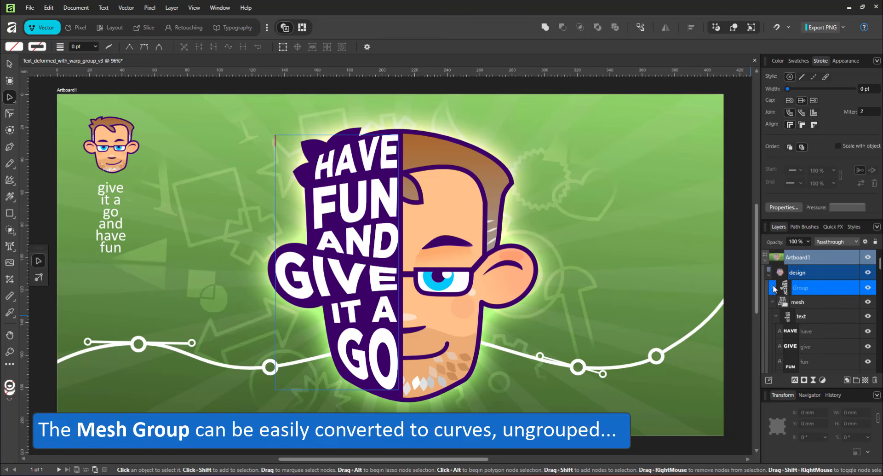
click(772, 287)
click(776, 304)
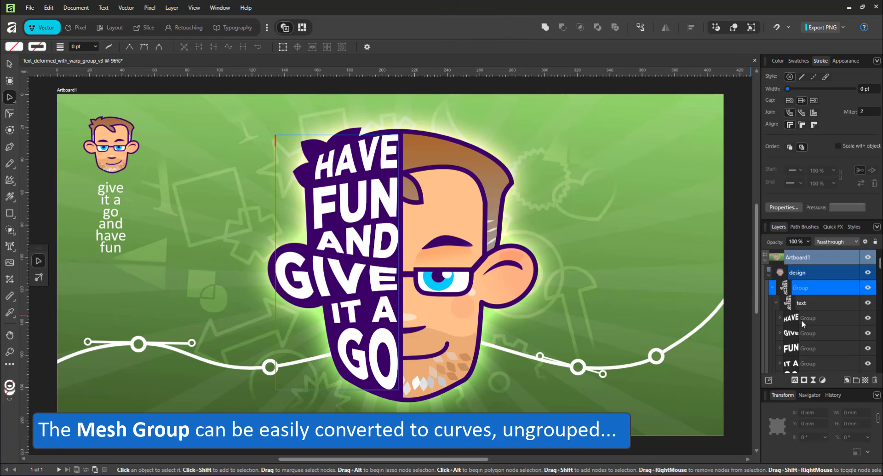
click(806, 319)
click(779, 318)
click(795, 333)
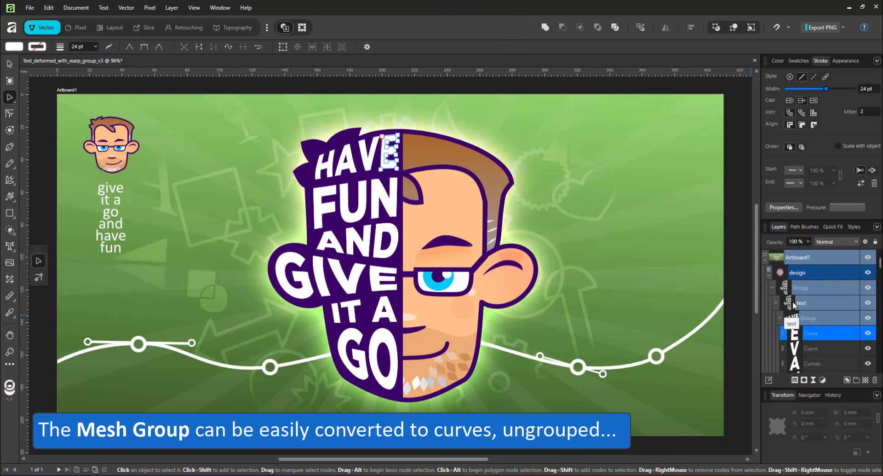
- Ungroup the converted lettering and merge all the words into a single object with Boolean Add
click(799, 287)
key(ctrl+shift+g)
key(ctrl+shift+g)
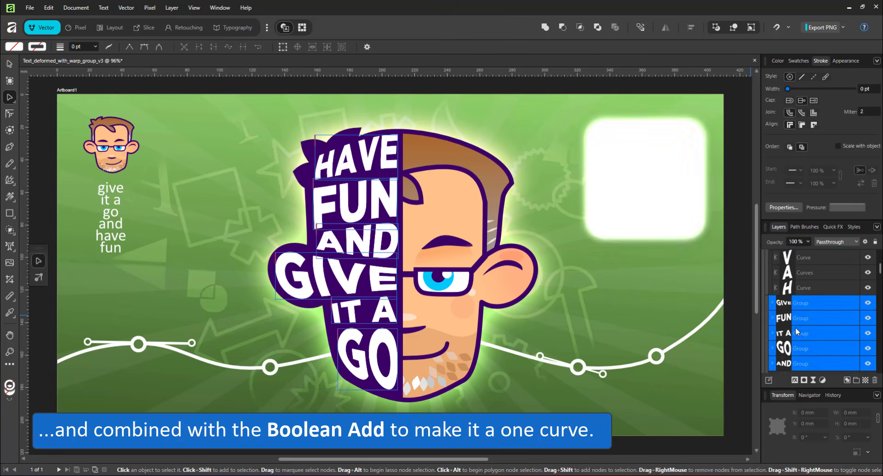
click(545, 27)
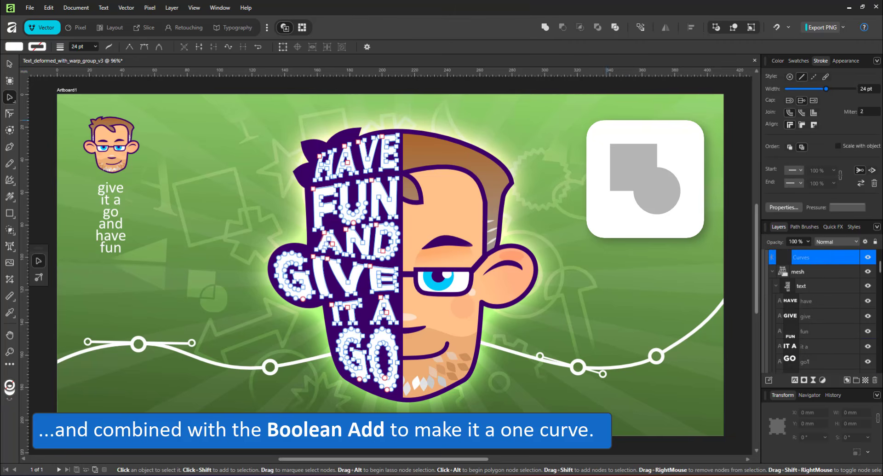
- Set the merged lettering's opacity to 50% and hide the original mesh group
click(816, 256)
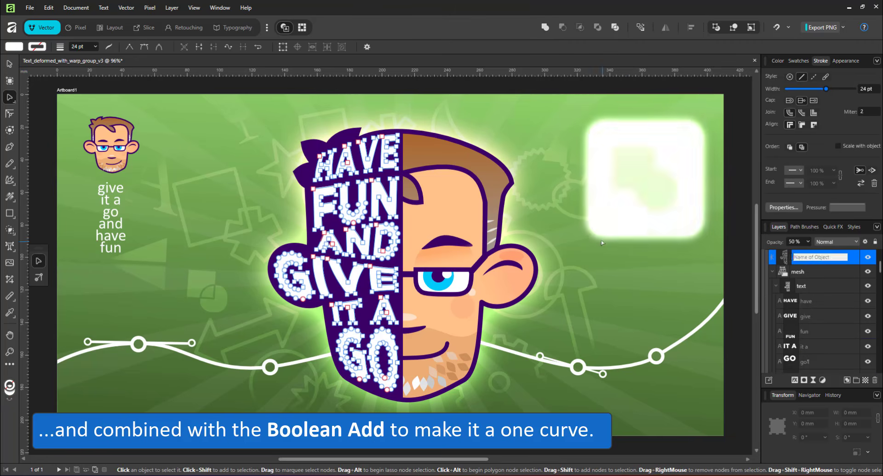
key(ctrl+d)
click(868, 272)
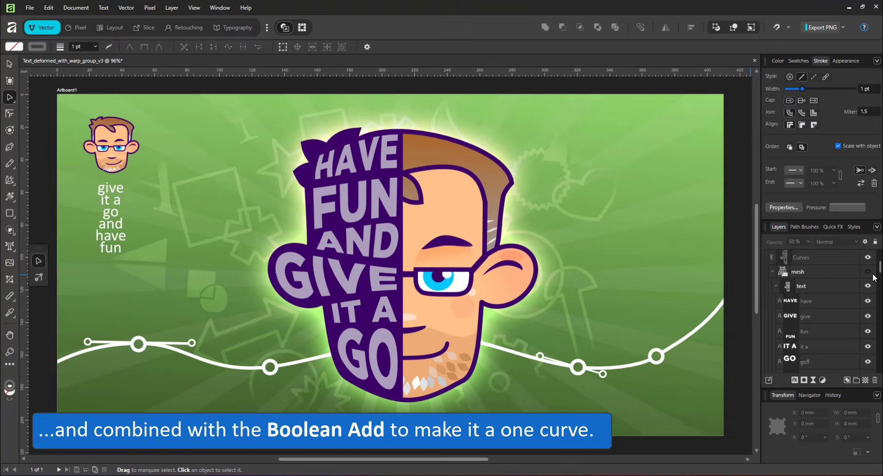
- Lower the merged lettering's opacity further and deselect everything
click(809, 259)
click(411, 266)
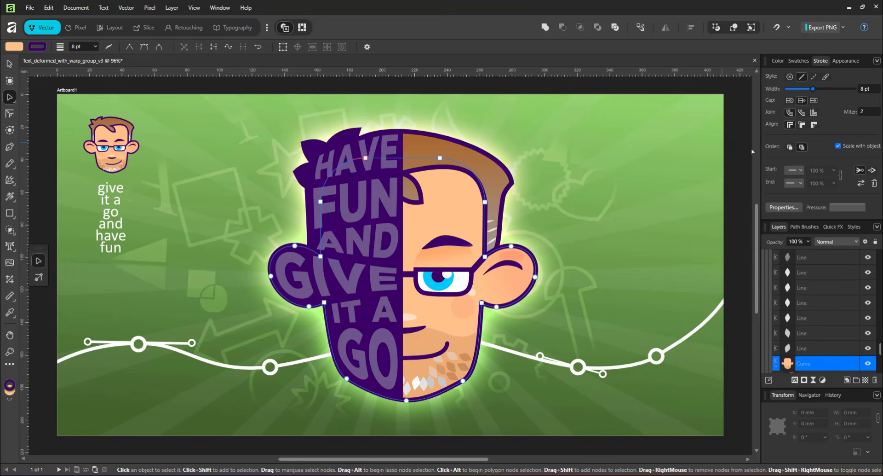
click(736, 134)
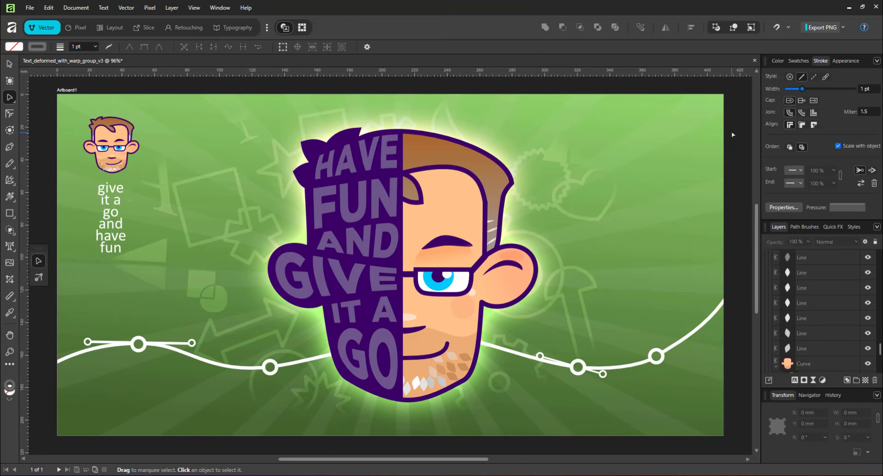